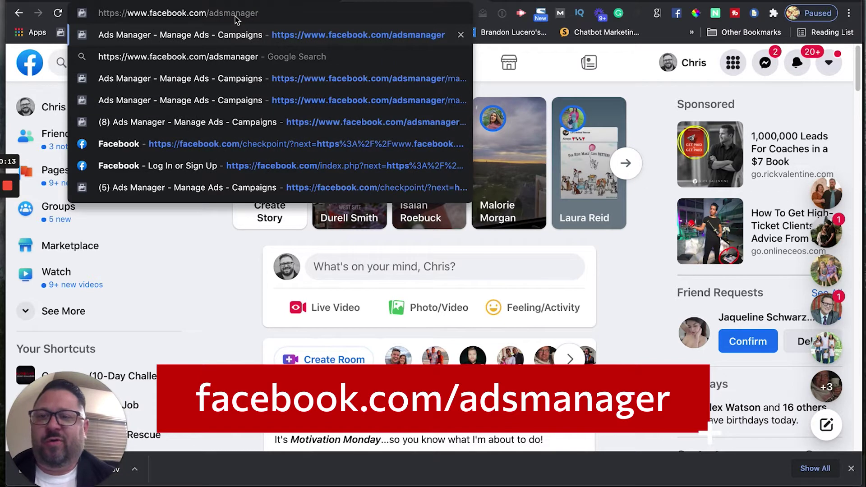
# Step: Open facebook.com/adsmanager and create a new campaign with the Traffic objective
pyautogui.press('Return')
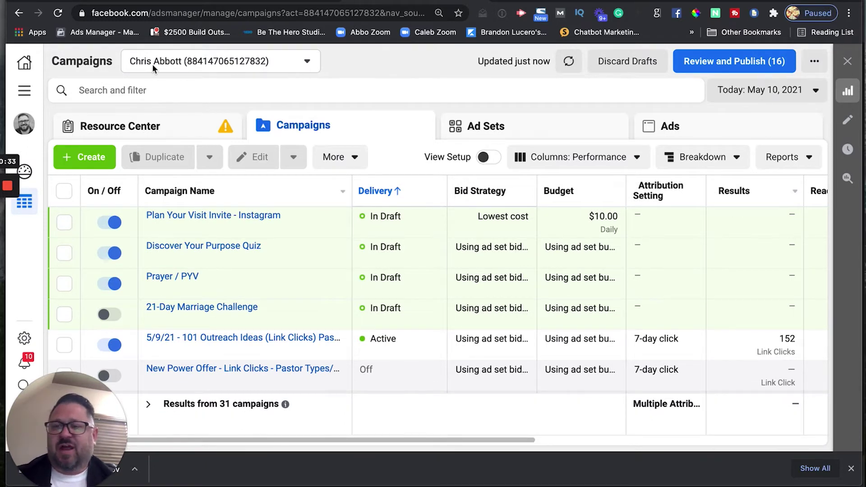
pyautogui.click(103, 162)
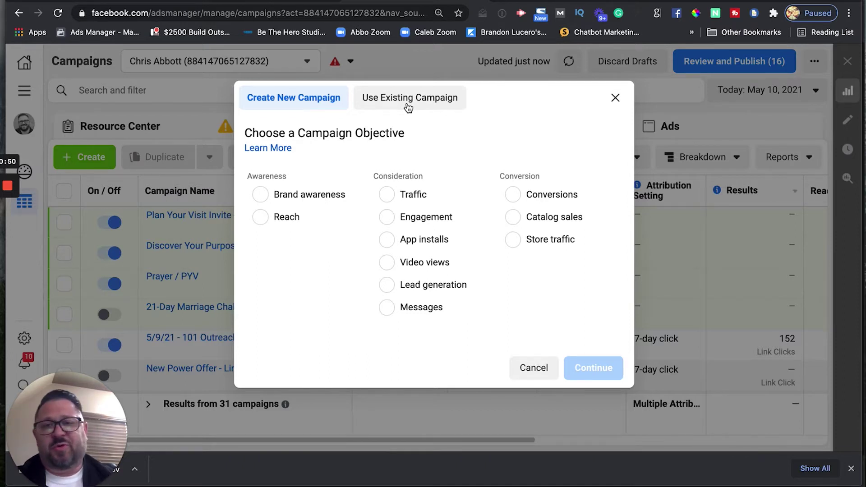
pyautogui.click(387, 195)
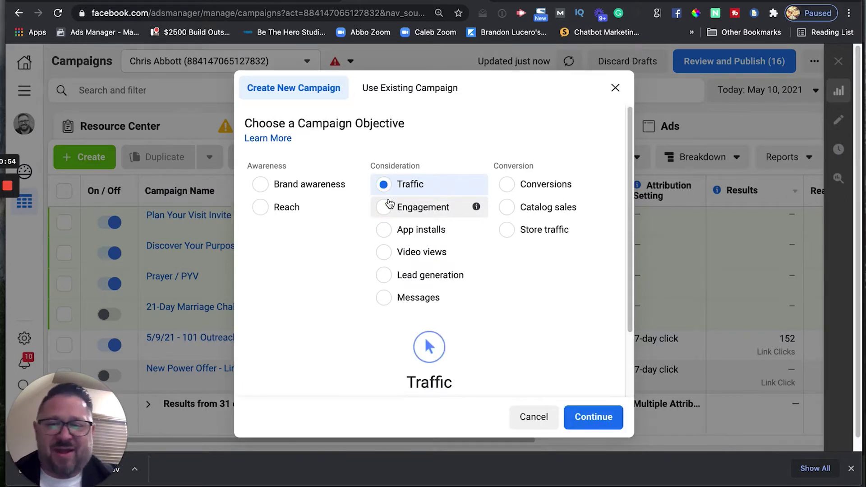
pyautogui.scroll(-2, 462, 149)
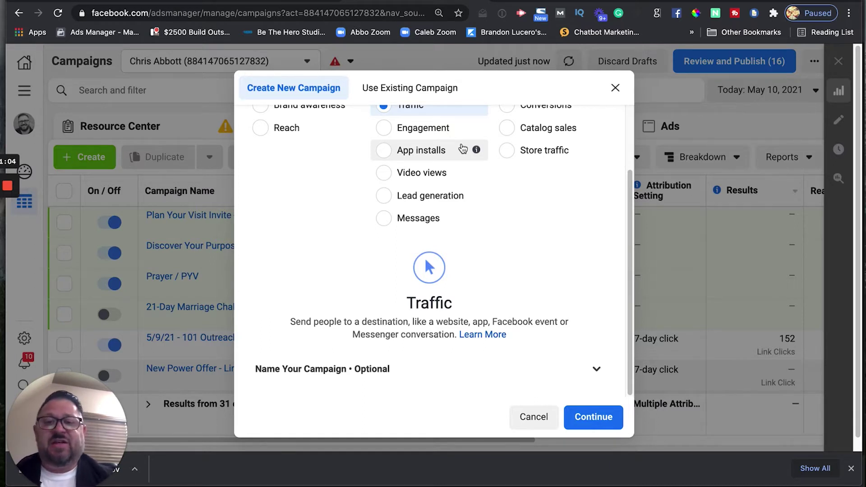
pyautogui.scroll(3, 510, 228)
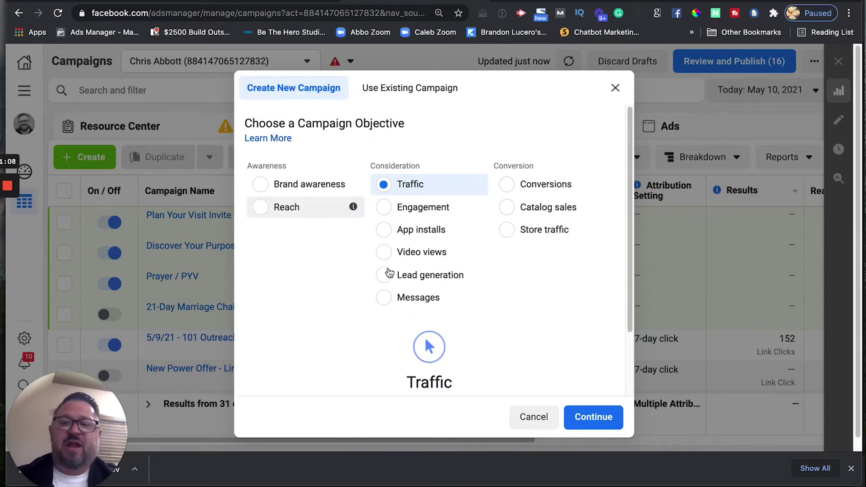
pyautogui.moveTo(474, 156)
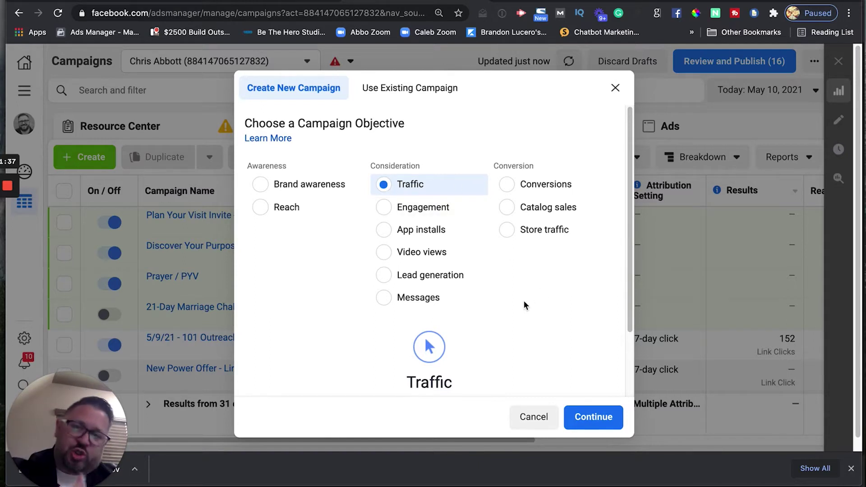
pyautogui.click(590, 423)
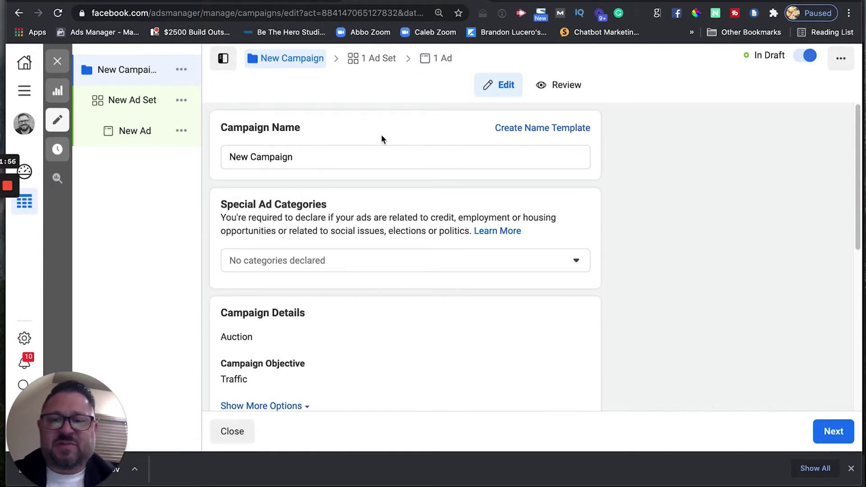
# Step: Name the campaign "Easter Invite Ad" and continue to its ad set settings
pyautogui.tripleClick(316, 161)
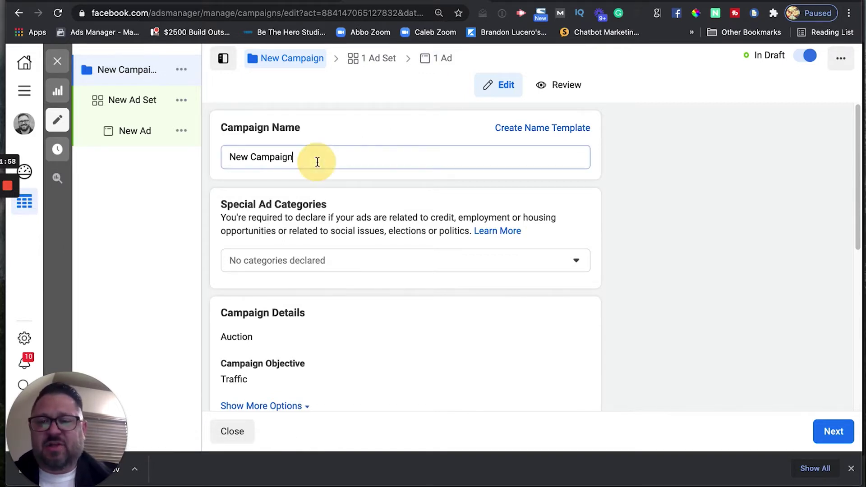
pyautogui.write('Ea')
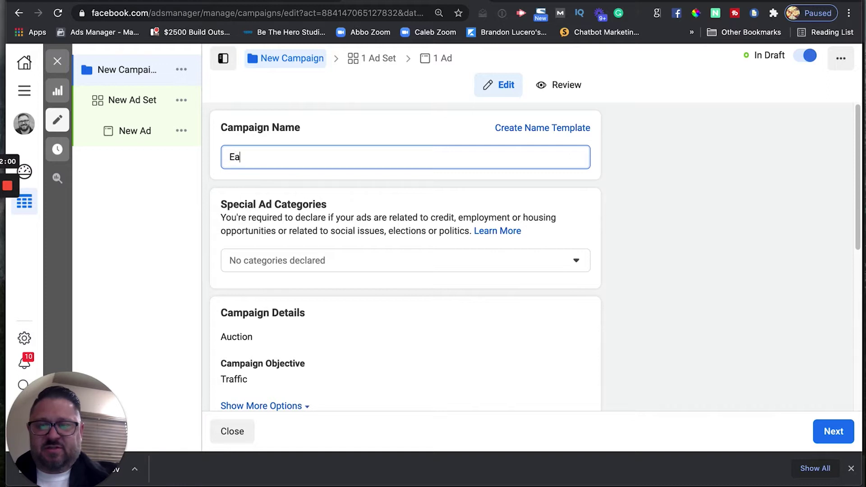
pyautogui.write('ster Invite Ad')
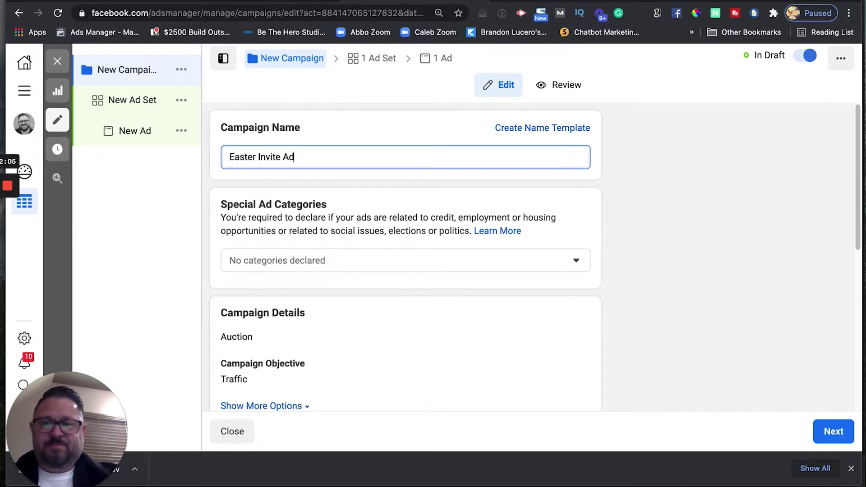
pyautogui.click(604, 212)
pyautogui.scroll(-2, 604, 214)
pyautogui.scroll(-2, 604, 212)
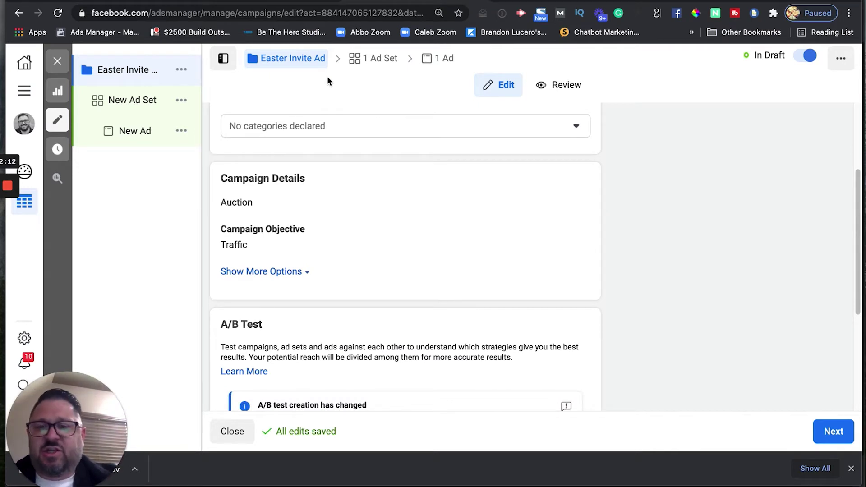
pyautogui.scroll(-1, 606, 160)
pyautogui.scroll(-2, 607, 162)
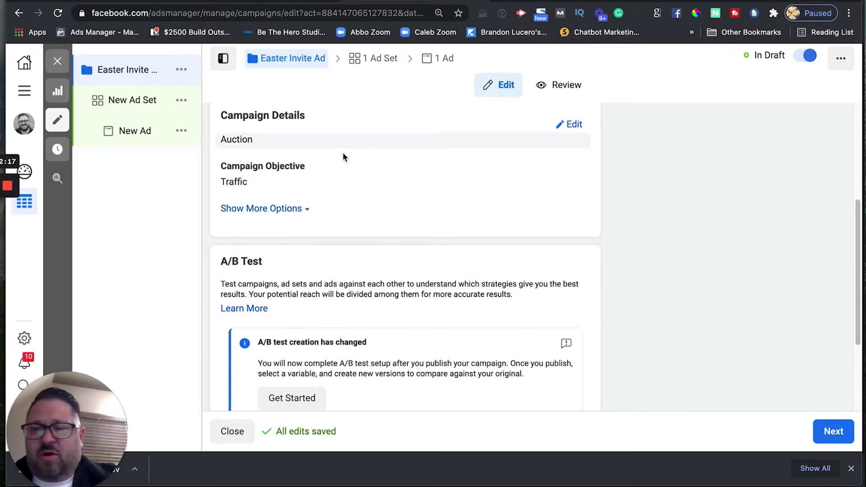
pyautogui.scroll(-6, 536, 246)
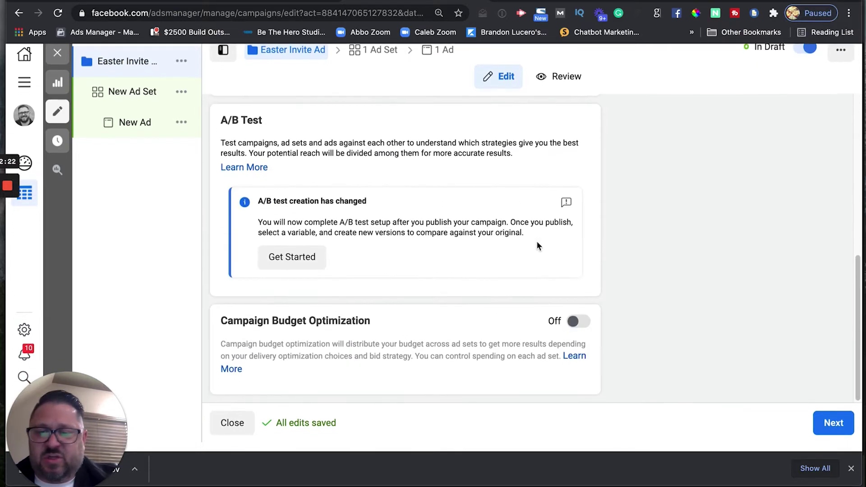
pyautogui.click(839, 433)
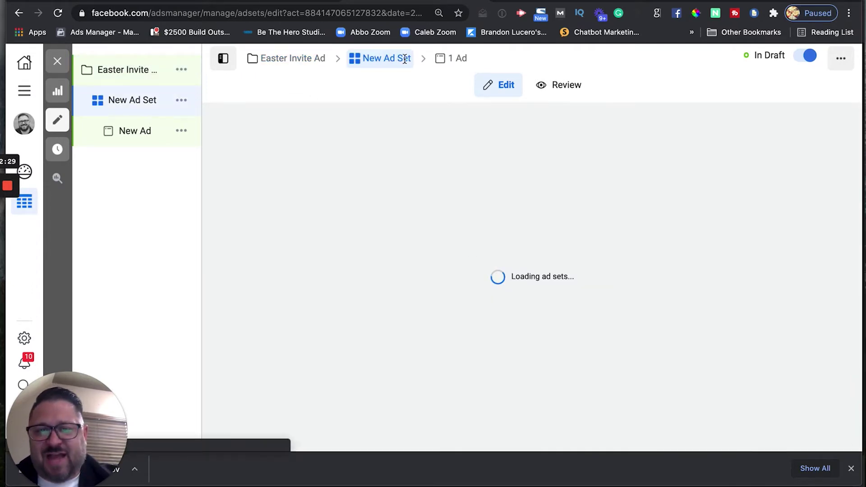
# Step: Set the new ad set's daily budget to $10.00, keeping Website as the traffic destination
pyautogui.scroll(-2, 512, 195)
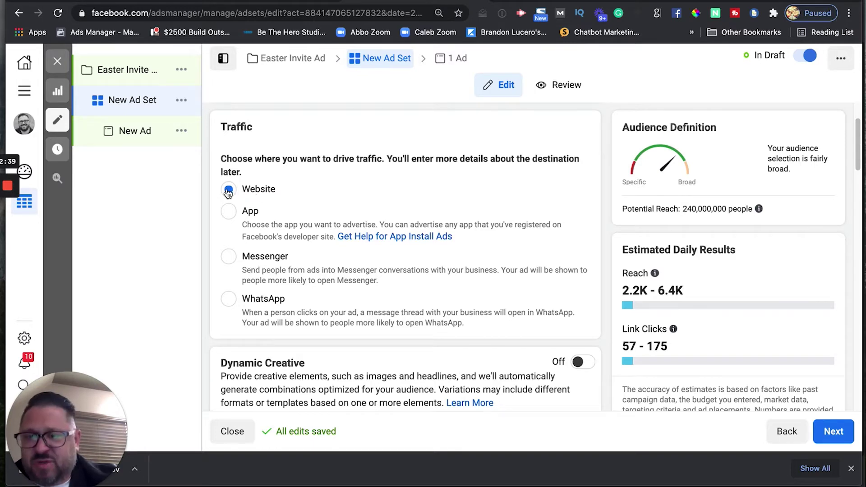
pyautogui.scroll(-4, 603, 185)
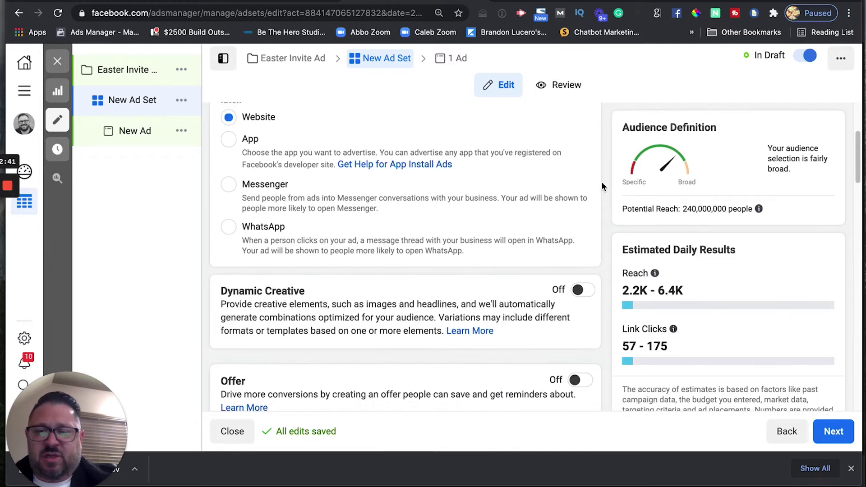
pyautogui.scroll(-4, 601, 185)
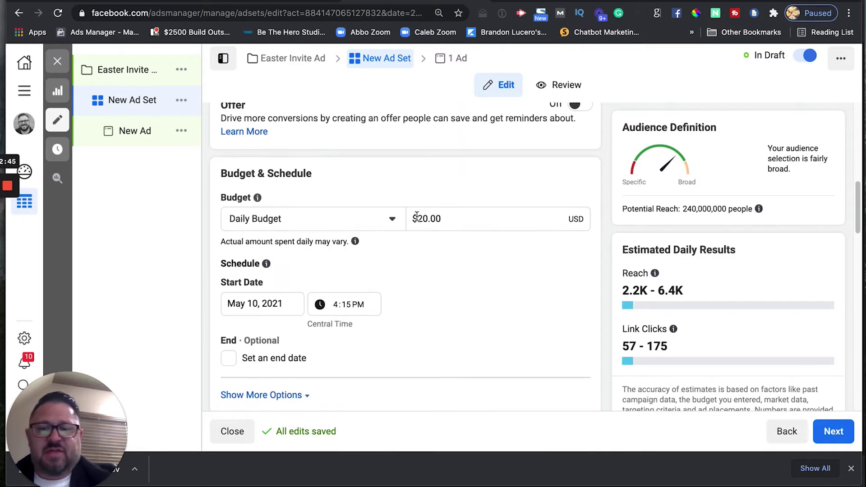
pyautogui.click(420, 220)
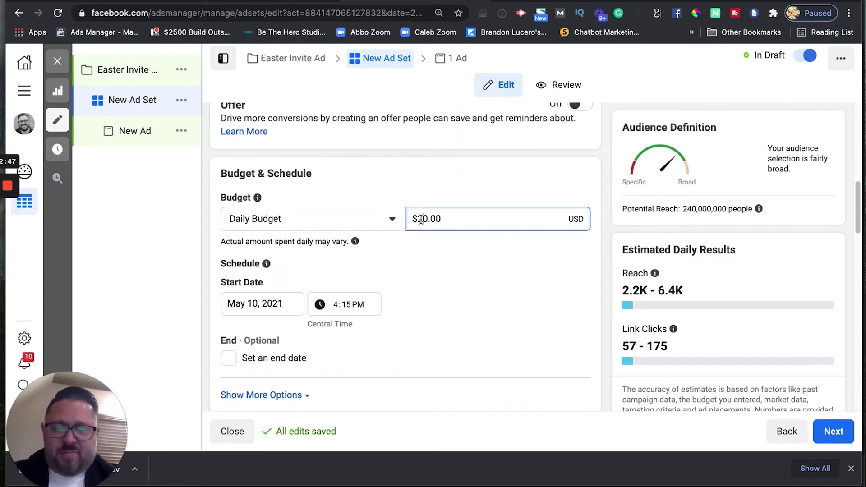
pyautogui.press('BackSpace')
pyautogui.write('1')
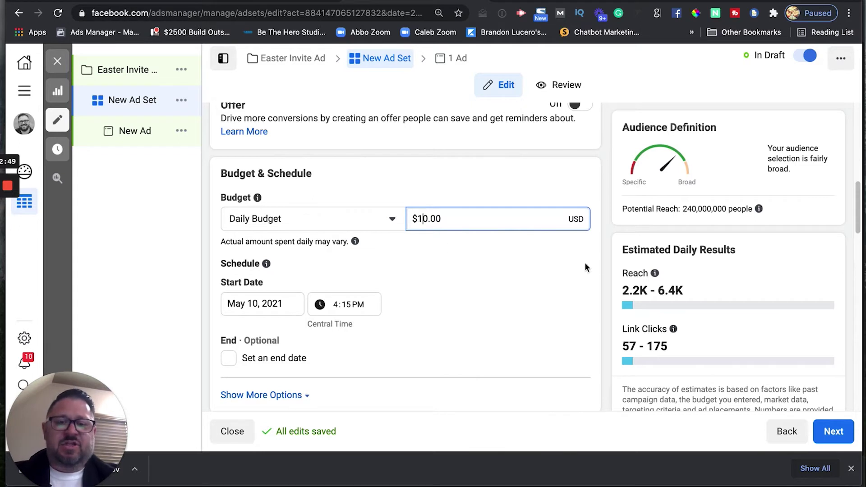
pyautogui.click(604, 258)
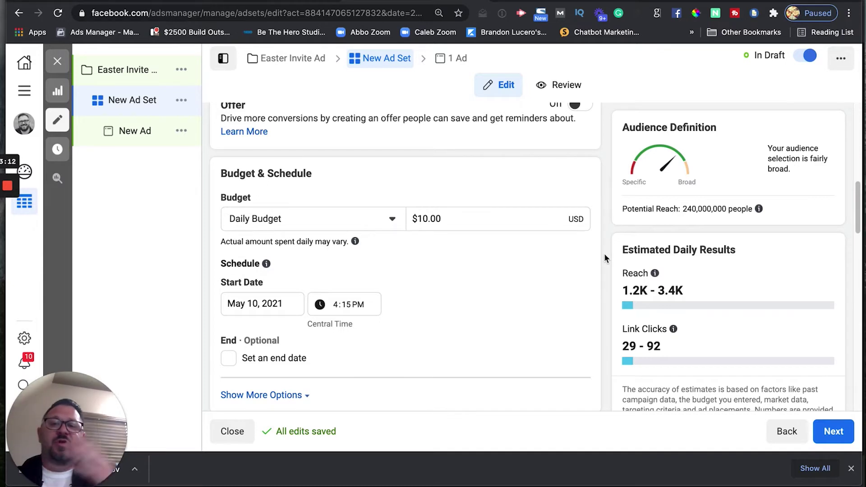
# Step: Replace the audience's United States location with the church's street address, choosing the matching suggested address
pyautogui.scroll(1, 605, 253)
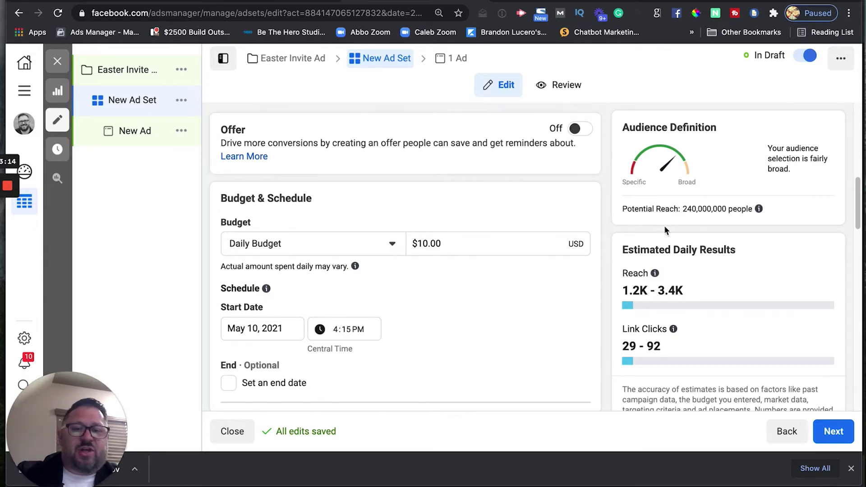
pyautogui.scroll(-1, 600, 214)
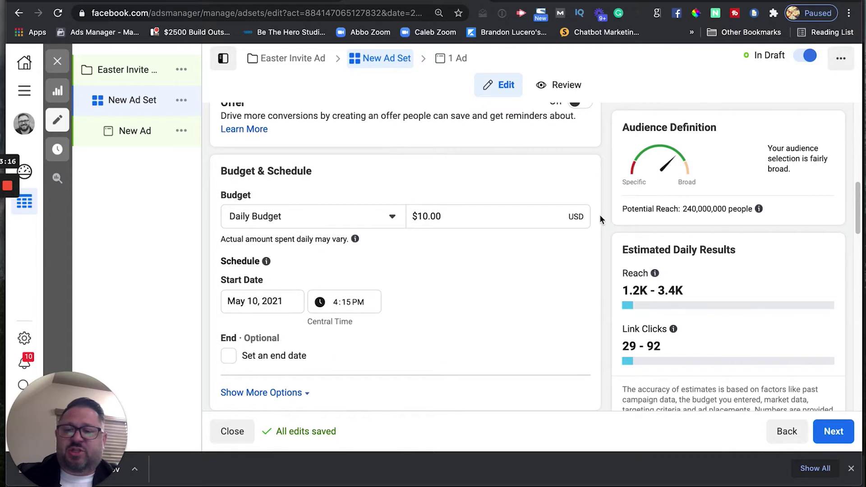
pyautogui.scroll(-1, 599, 217)
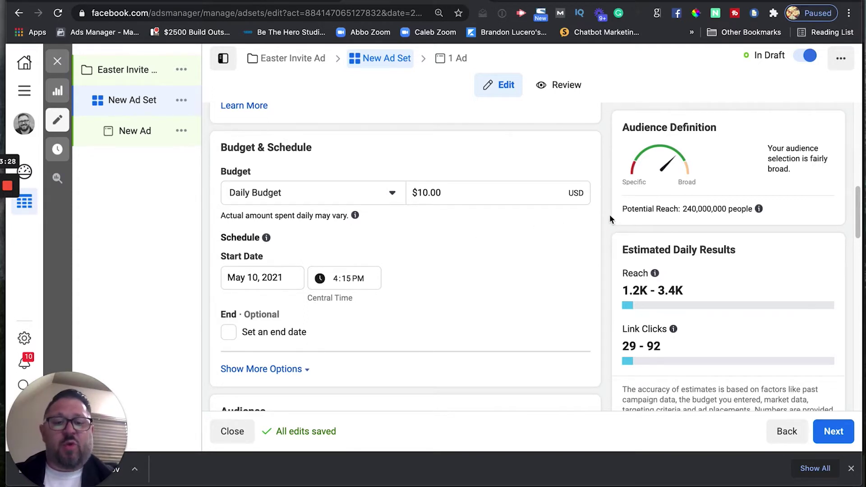
pyautogui.scroll(-3, 610, 216)
pyautogui.scroll(-5, 609, 215)
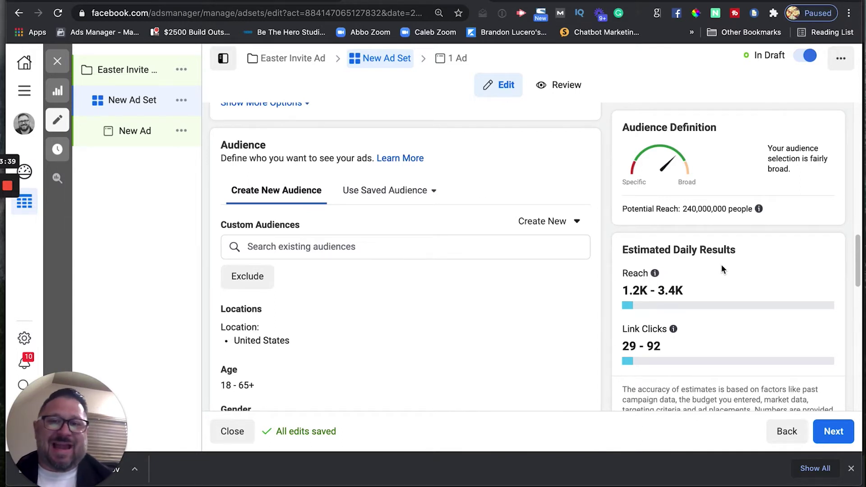
pyautogui.scroll(-3, 588, 193)
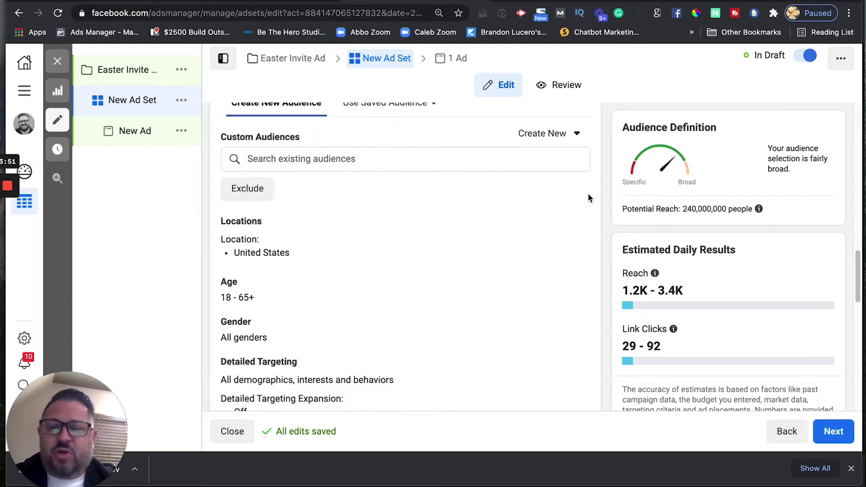
pyautogui.scroll(-1, 542, 196)
pyautogui.scroll(2, 271, 207)
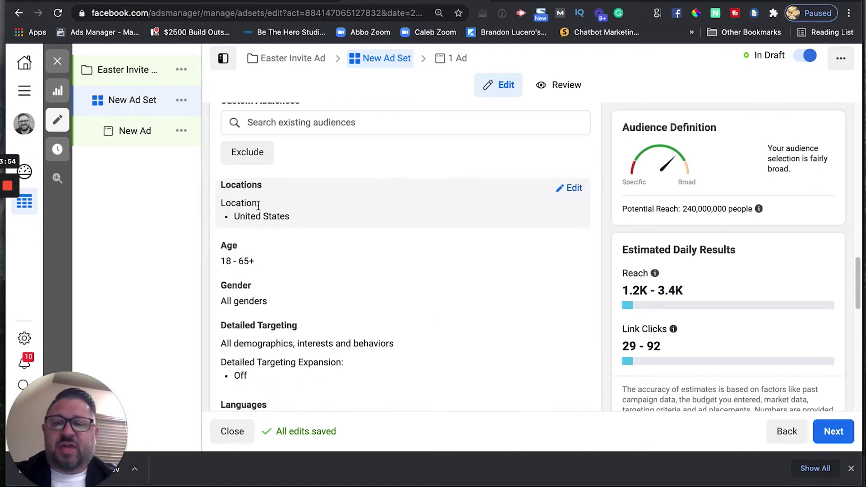
pyautogui.click(574, 189)
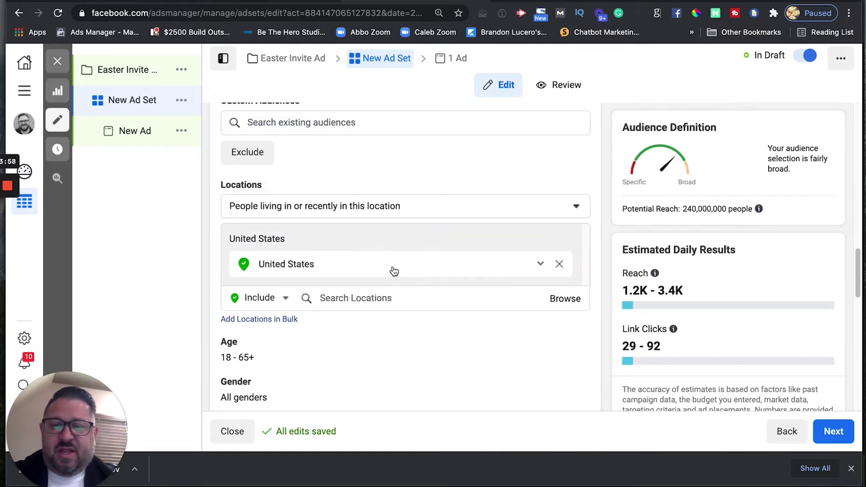
pyautogui.click(383, 296)
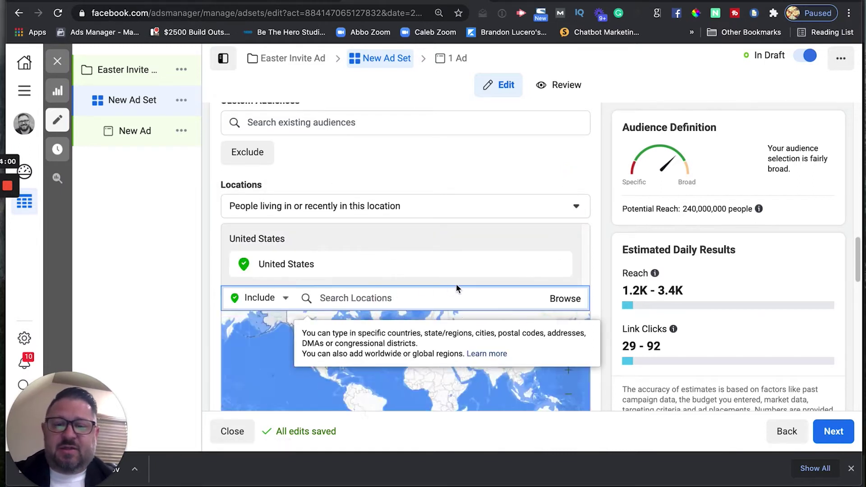
pyautogui.write('9120')
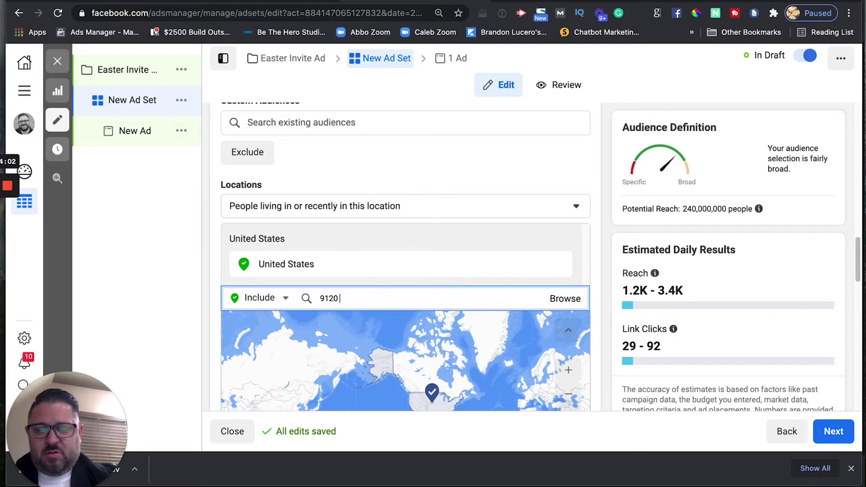
pyautogui.write(' E.')
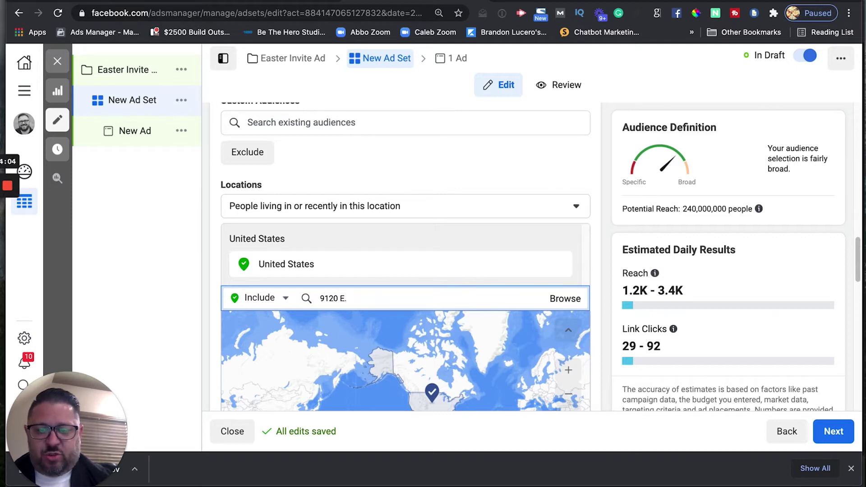
pyautogui.write(' Broken Arrow Expy')
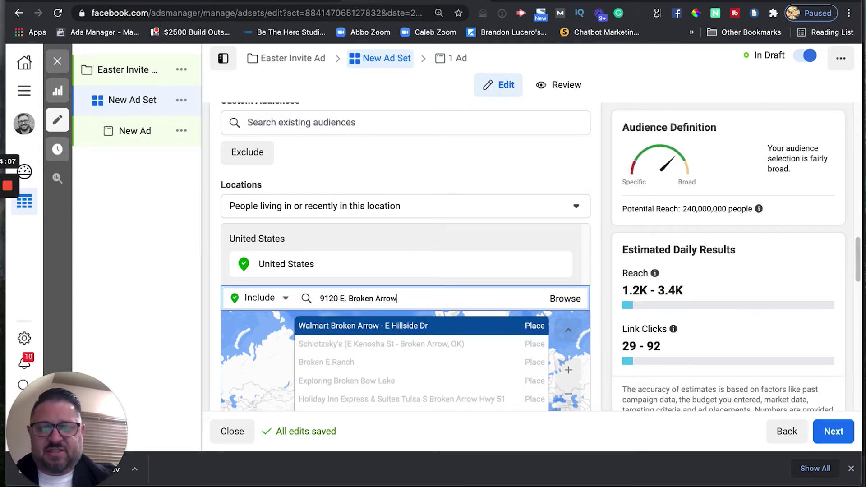
pyautogui.click(432, 323)
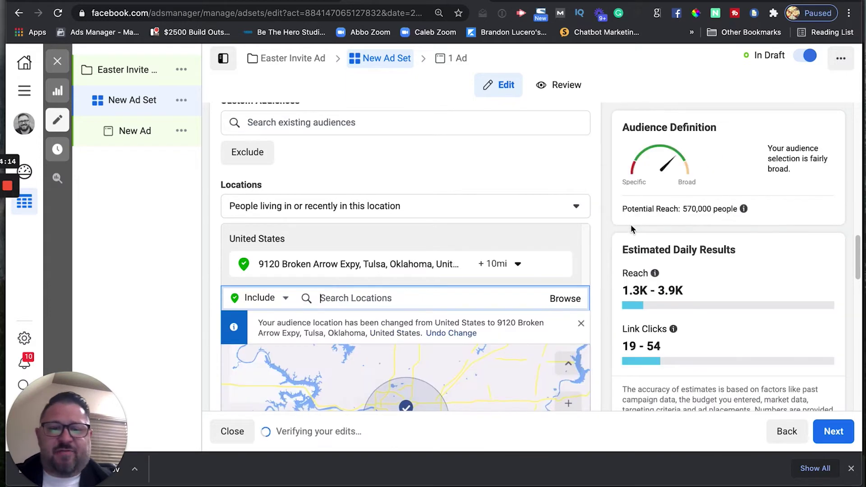
# Step: Set the targeting radius around the church's address to 20 miles
pyautogui.scroll(-1, 600, 230)
pyautogui.scroll(-2, 598, 230)
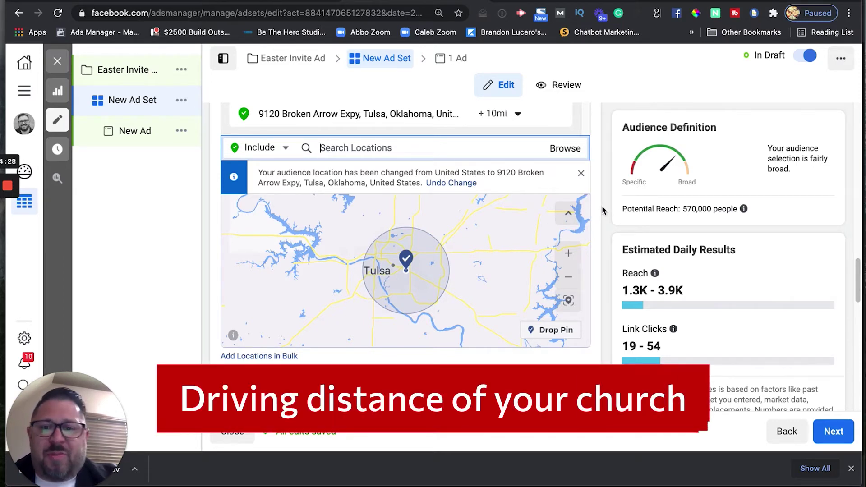
pyautogui.scroll(2, 605, 186)
pyautogui.scroll(-1, 606, 192)
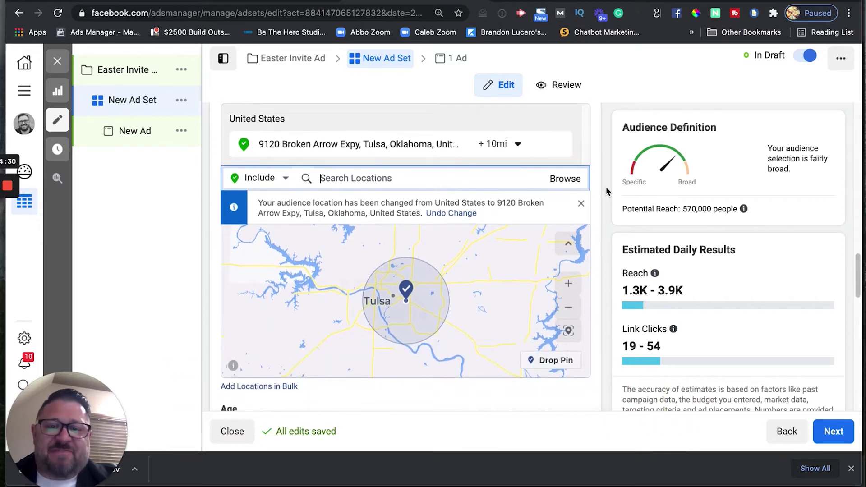
pyautogui.click(518, 143)
pyautogui.click(546, 189)
pyautogui.press('BackSpace')
pyautogui.write('20')
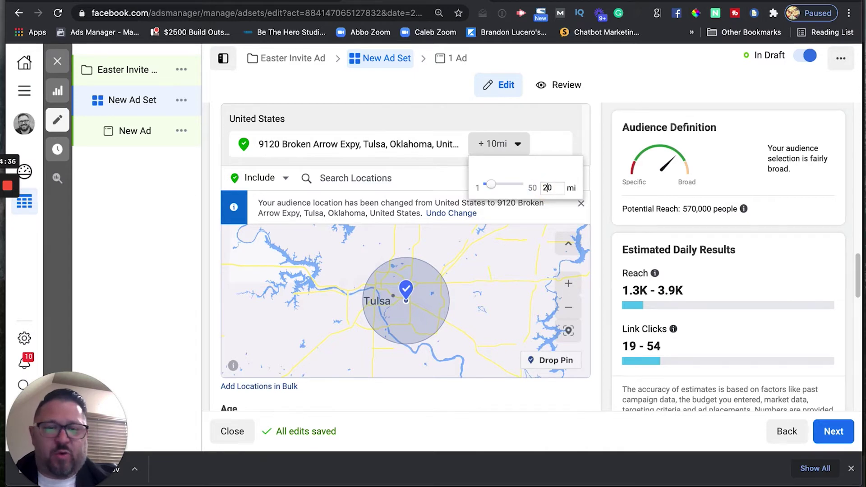
pyautogui.press('Return')
pyautogui.click(574, 298)
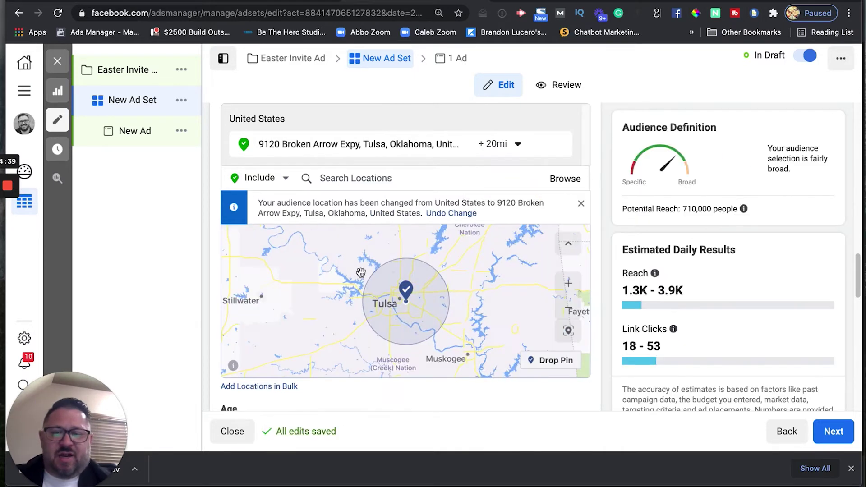
pyautogui.click(569, 284)
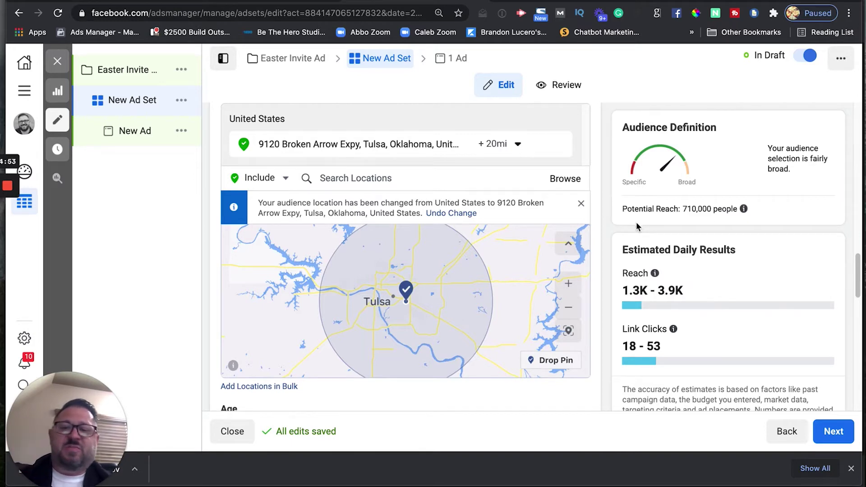
# Step: Review the ad set's age, gender, detailed targeting and language settings, along with its placement and optimization options
pyautogui.scroll(-4, 605, 200)
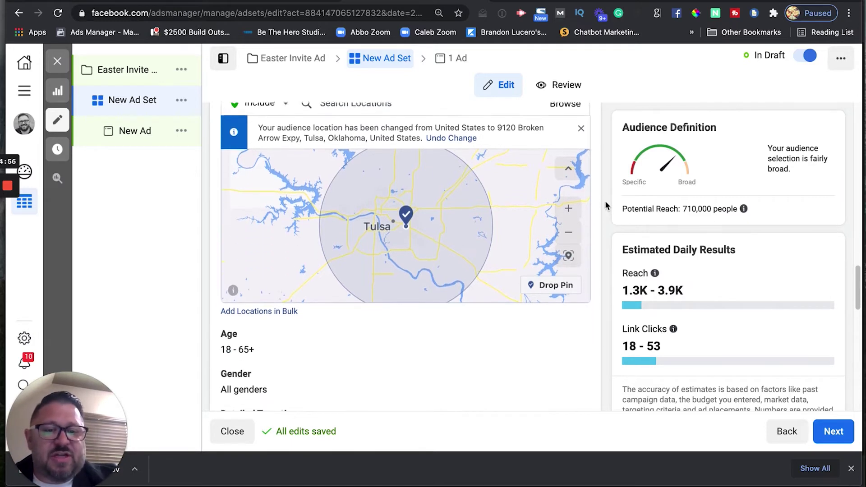
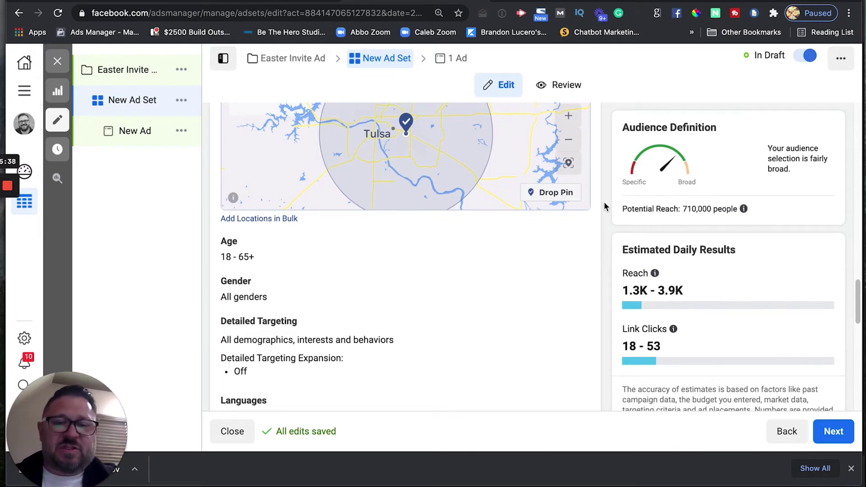
pyautogui.scroll(-2, 396, 180)
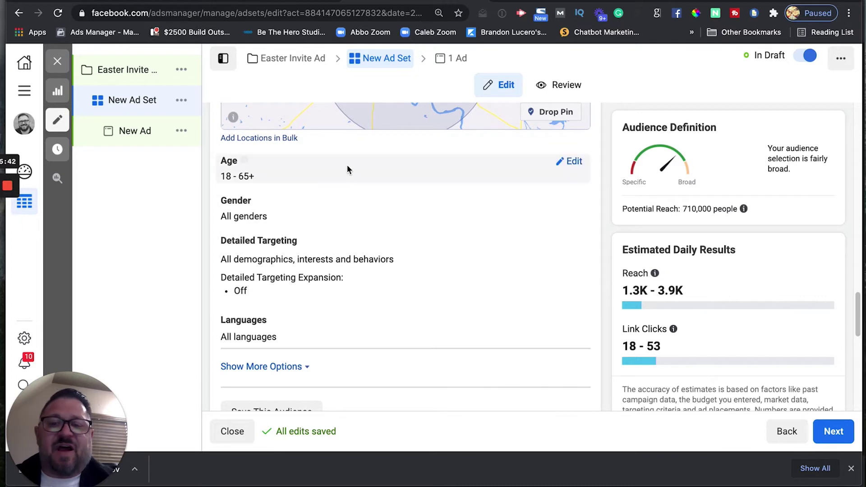
pyautogui.scroll(-1, 455, 270)
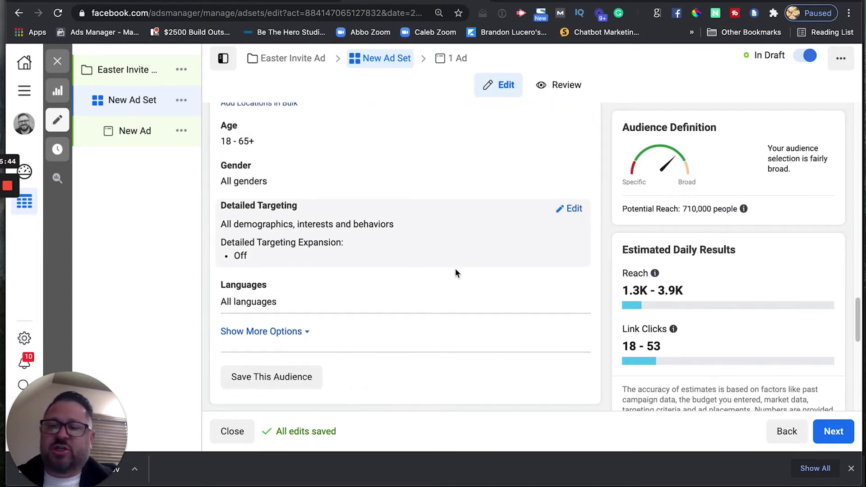
pyautogui.scroll(-1, 456, 274)
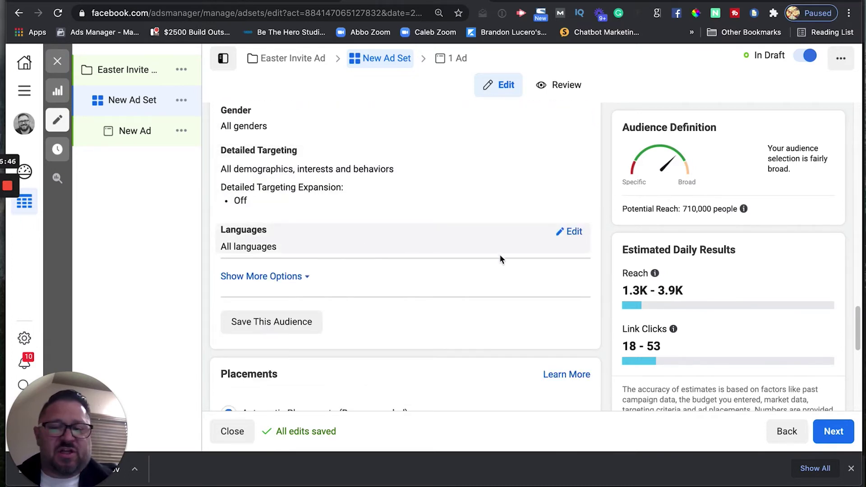
pyautogui.scroll(-4, 500, 256)
pyautogui.scroll(-3, 473, 241)
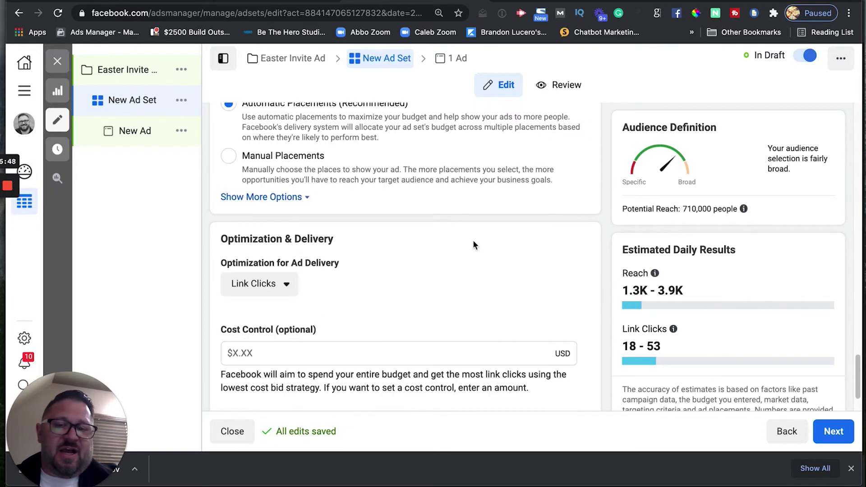
pyautogui.scroll(2, 473, 244)
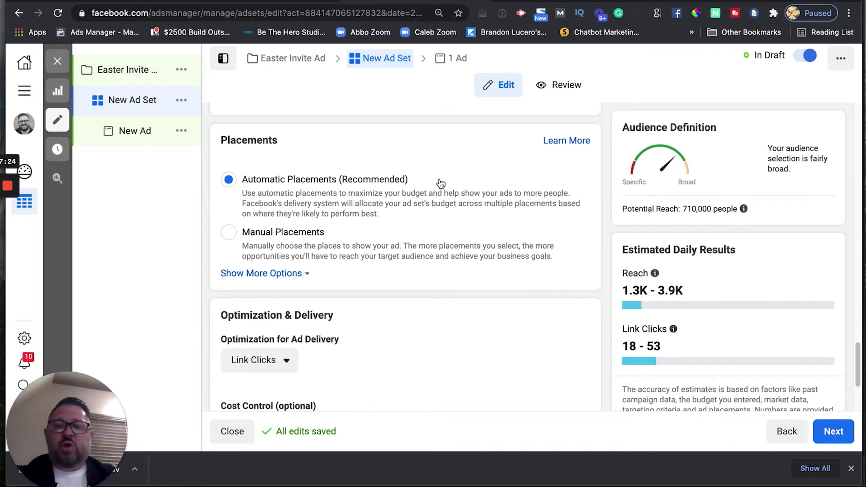
pyautogui.scroll(-1, 441, 183)
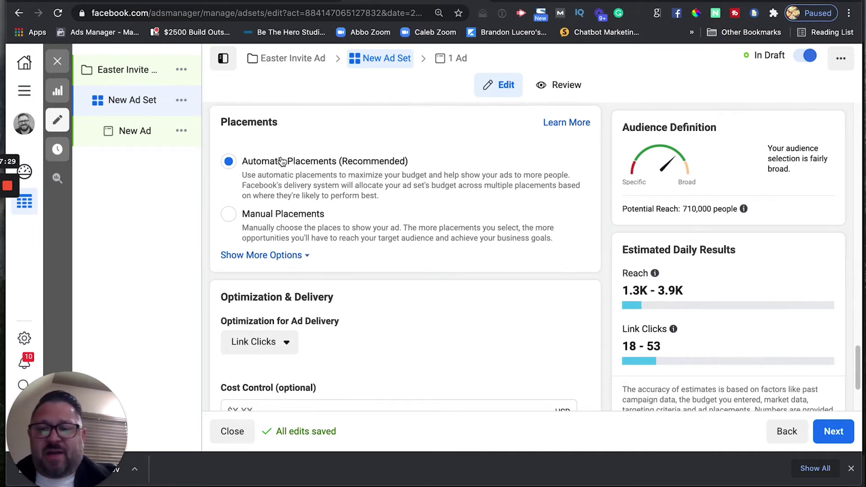
# Step: Switch the ad set to Manual Placements and look through the available platforms and feed placements
pyautogui.scroll(-2, 284, 162)
pyautogui.click(529, 188)
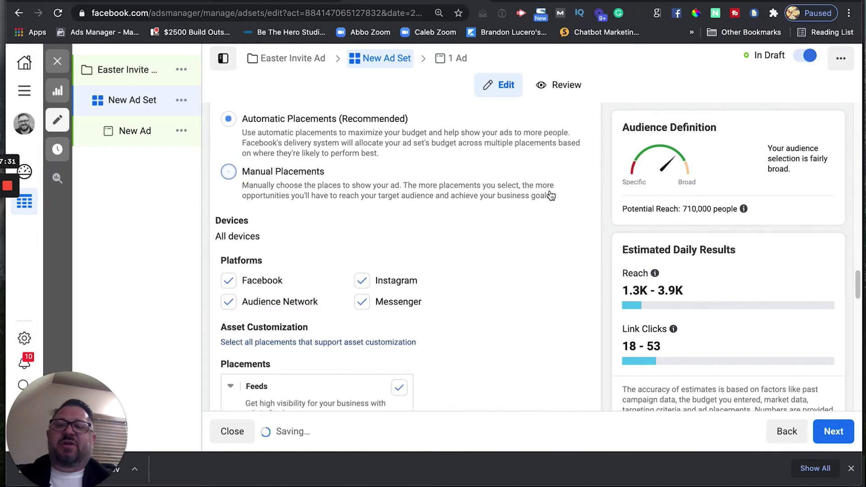
pyautogui.scroll(-2, 427, 207)
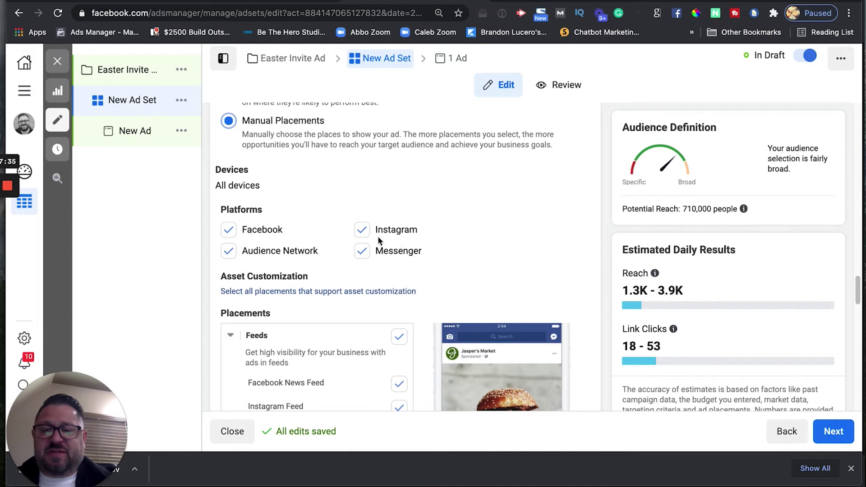
pyautogui.scroll(-4, 433, 191)
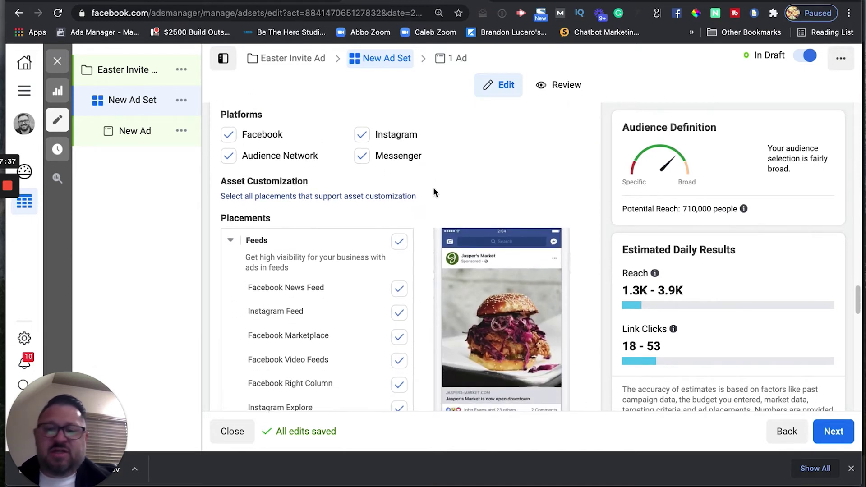
pyautogui.scroll(-4, 310, 195)
pyautogui.scroll(-1, 309, 197)
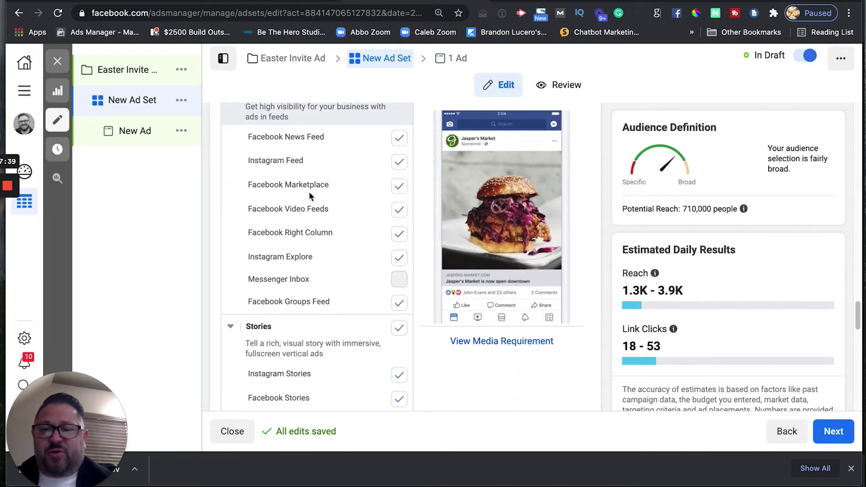
pyautogui.scroll(3, 366, 170)
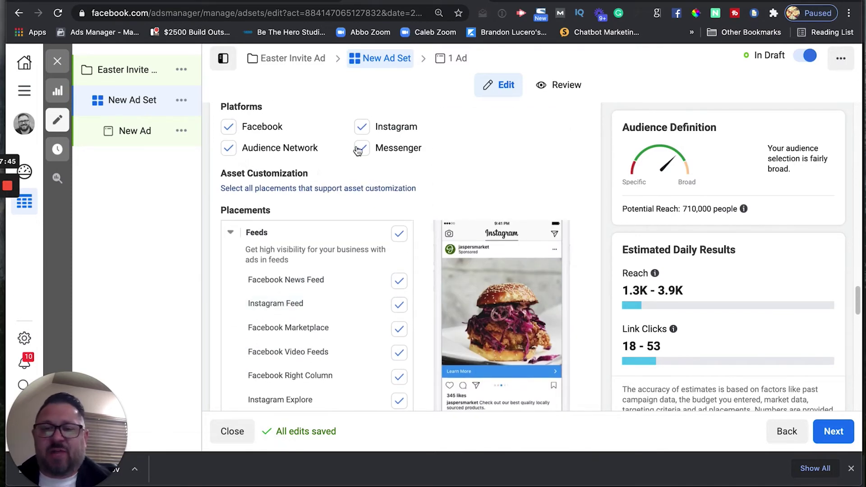
# Step: Exclude Audience Network and Instagram from the ad set's manual placement platforms
pyautogui.click(228, 148)
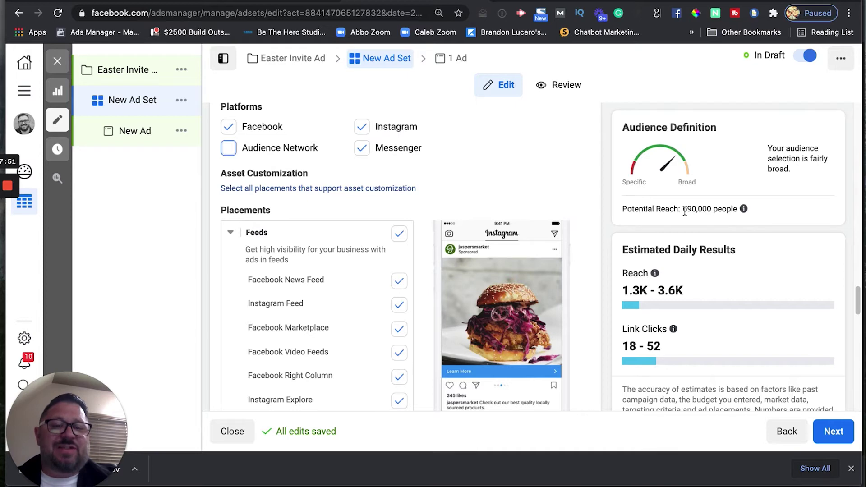
pyautogui.press('space')
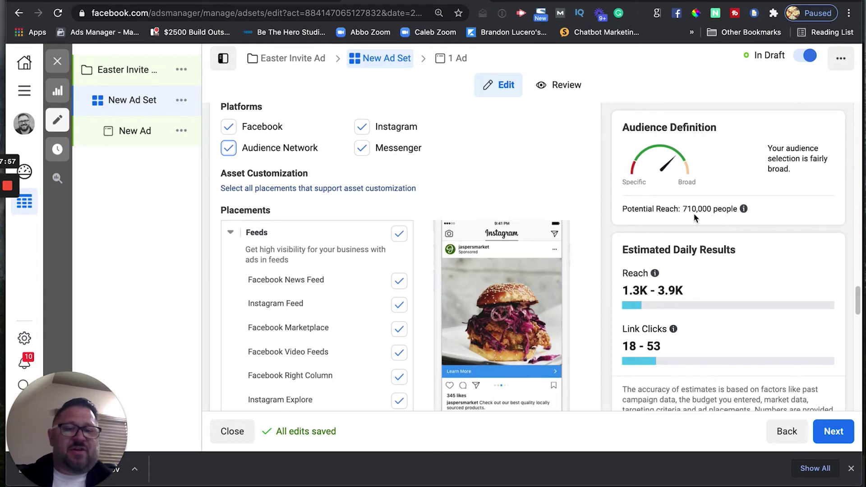
pyautogui.click(229, 148)
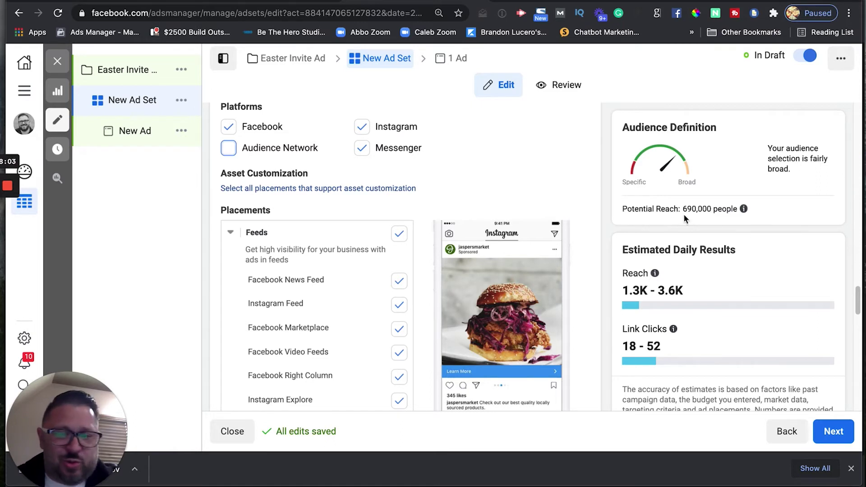
pyautogui.click(362, 128)
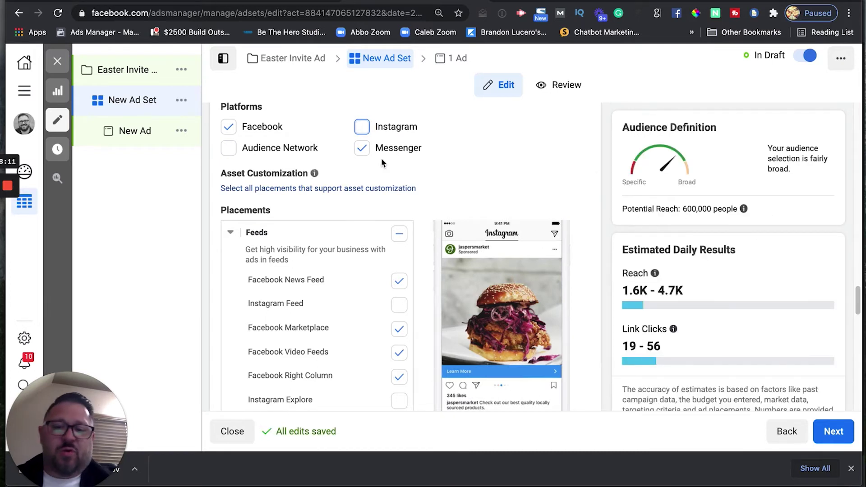
# Step: Look over the remaining manual placements and return the ad set to Automatic Placements (Recommended)
pyautogui.scroll(-6, 330, 302)
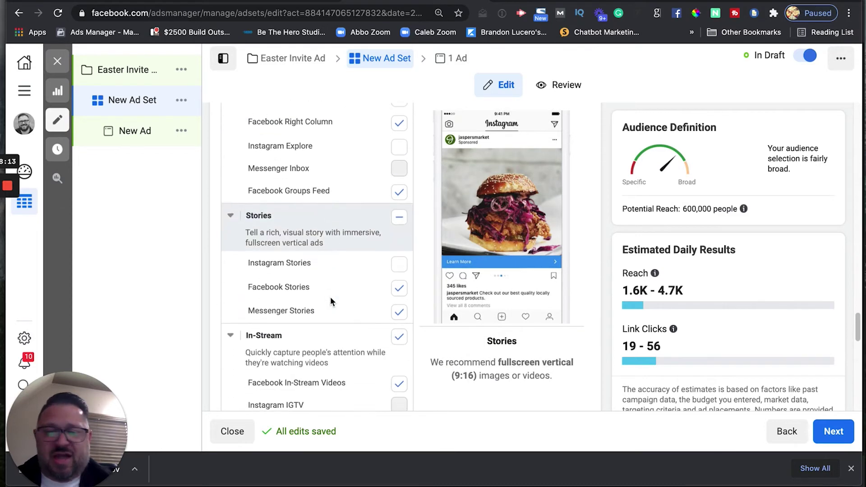
pyautogui.scroll(4, 381, 402)
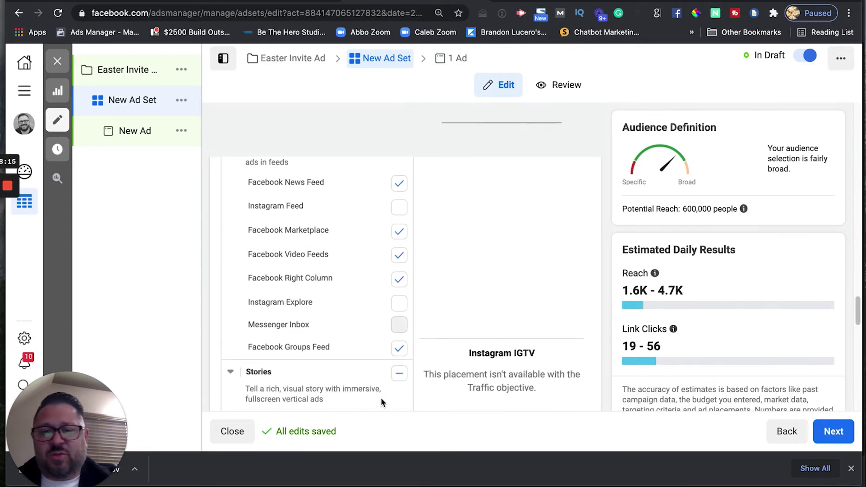
pyautogui.scroll(6, 380, 397)
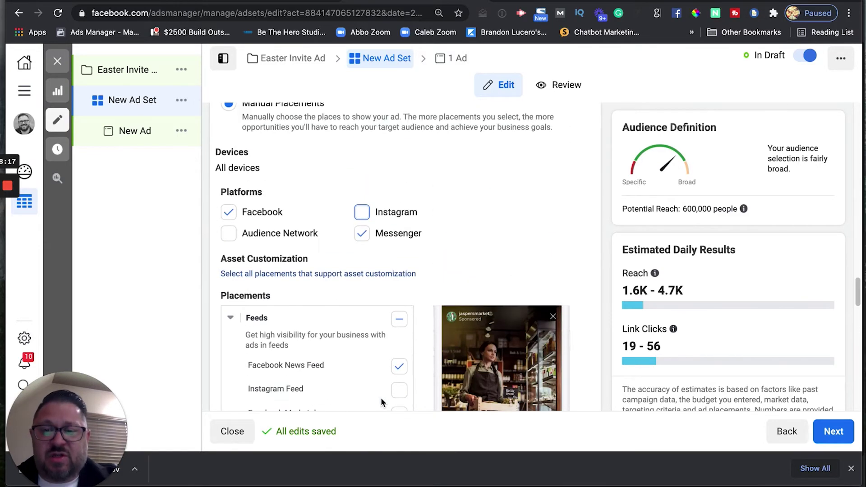
pyautogui.scroll(2, 380, 392)
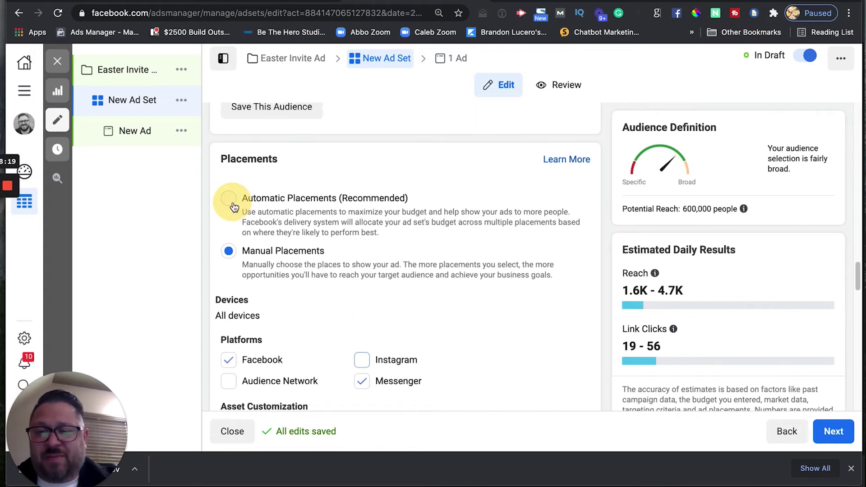
pyautogui.click(424, 233)
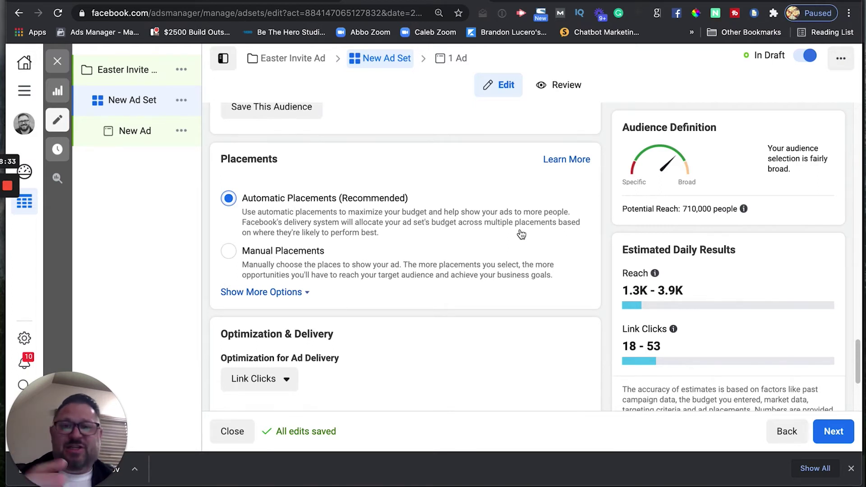
# Step: Continue to the new ad's settings, keeping Link Clicks as the delivery optimization, and turn on the ad preview
pyautogui.scroll(-4, 521, 234)
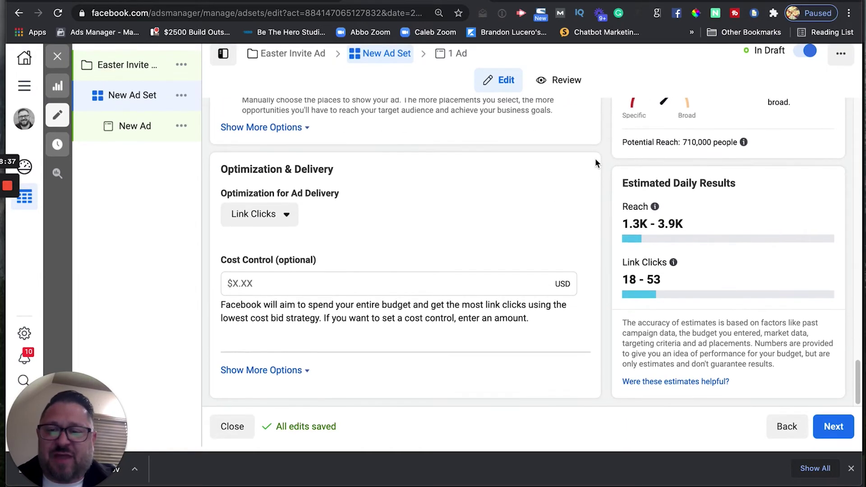
pyautogui.click(830, 431)
pyautogui.click(509, 289)
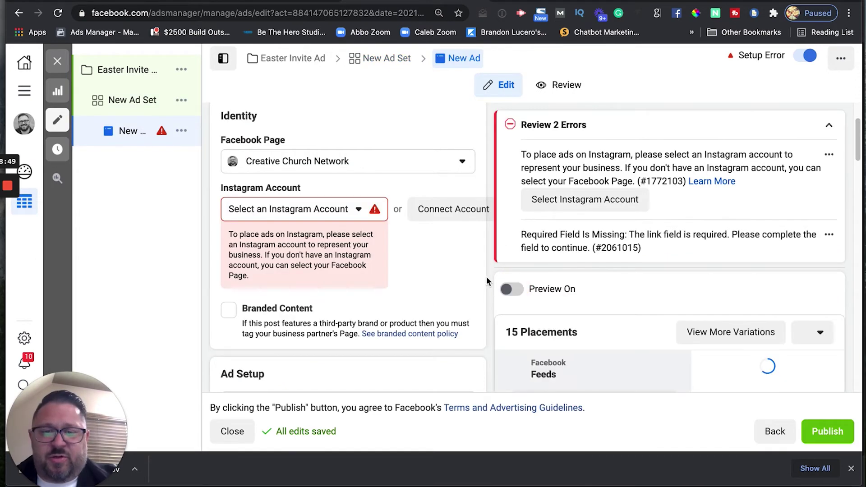
# Step: Review the new ad's identity, ad setup, format and ad creative sections, keeping the Single Image or Video format
pyautogui.scroll(-2, 479, 254)
pyautogui.scroll(1, 479, 254)
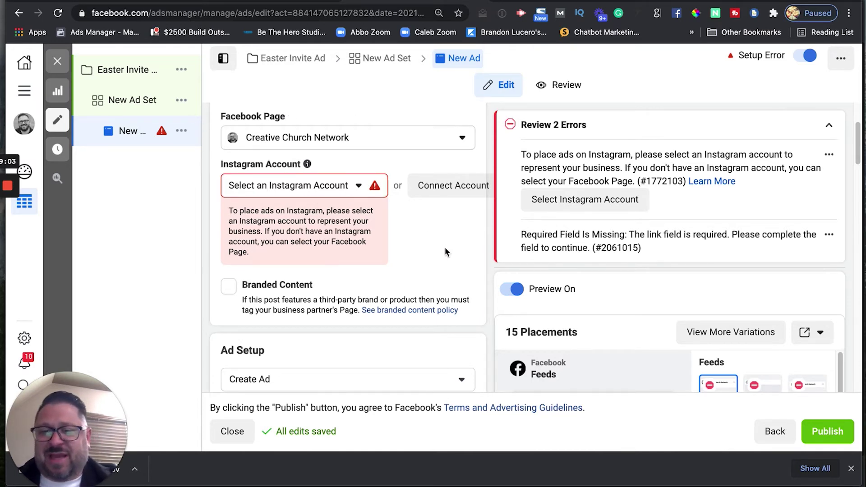
pyautogui.scroll(-5, 445, 247)
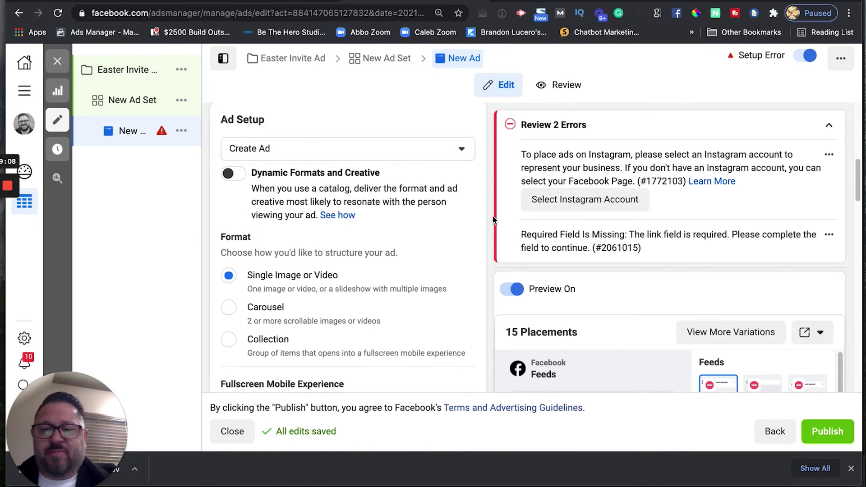
pyautogui.scroll(-2, 492, 220)
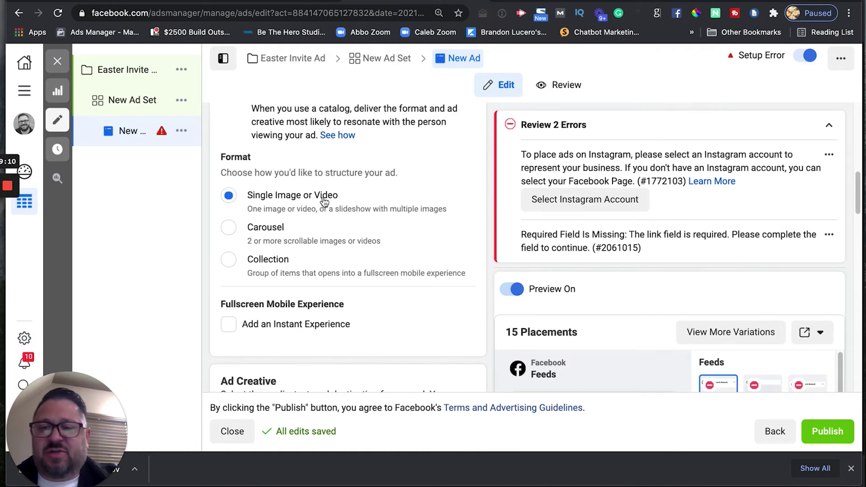
pyautogui.scroll(-2, 478, 177)
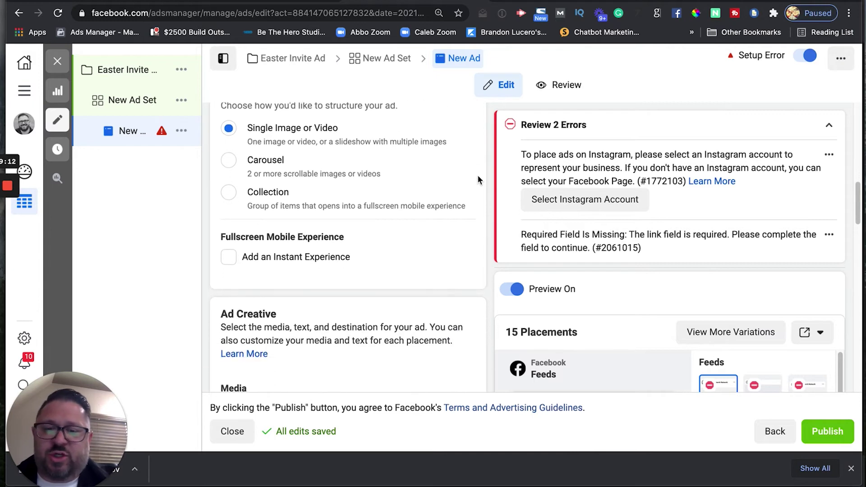
pyautogui.scroll(-3, 477, 175)
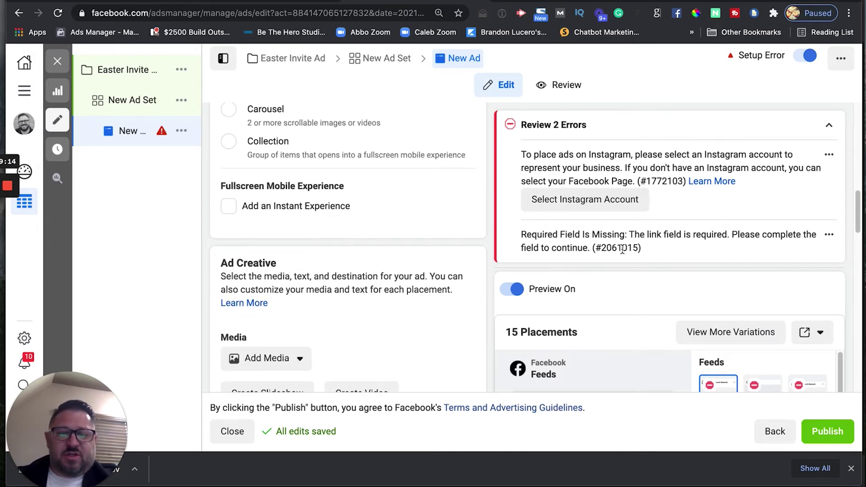
pyautogui.scroll(4, 472, 215)
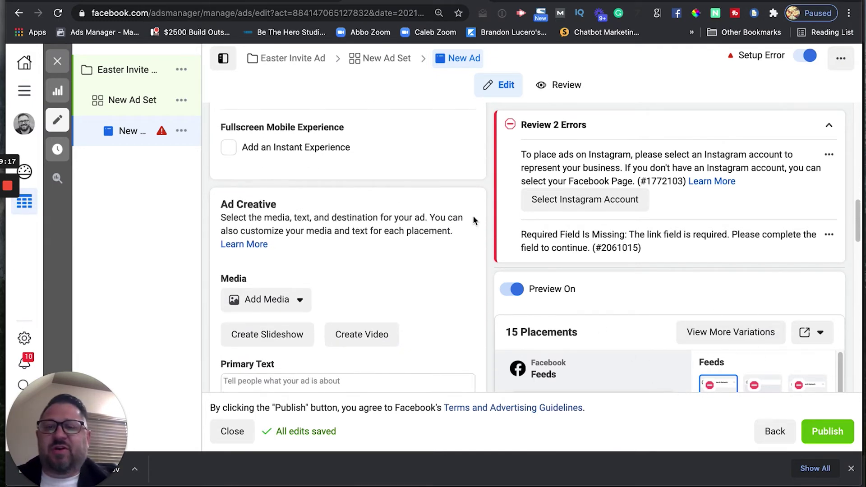
# Step: Start adding an image to the ad creative and search the stock photos for "easter"
pyautogui.scroll(-6, 460, 218)
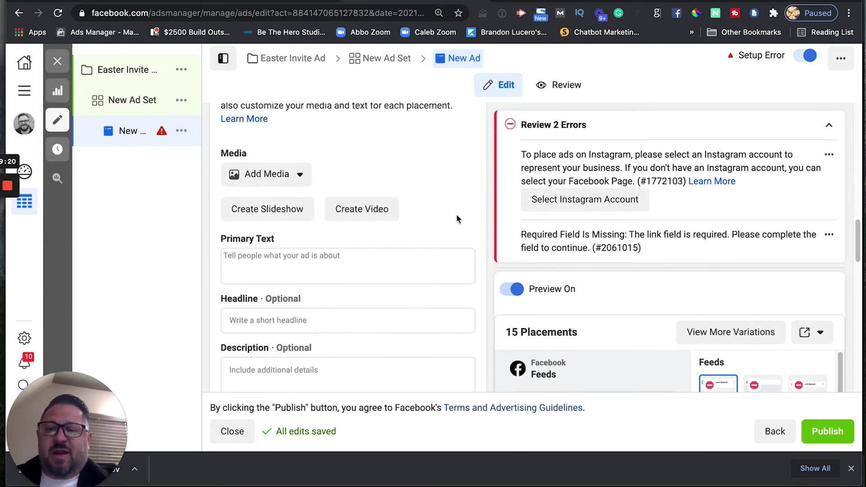
pyautogui.click(273, 175)
pyautogui.click(262, 209)
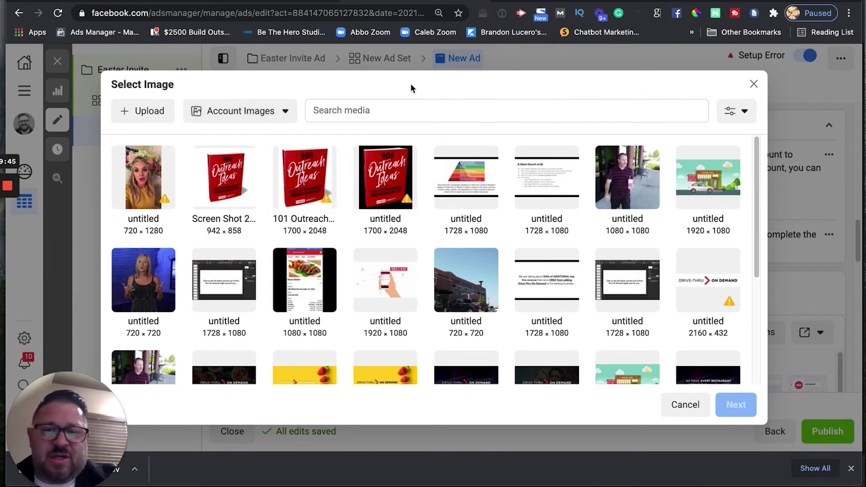
pyautogui.click(283, 111)
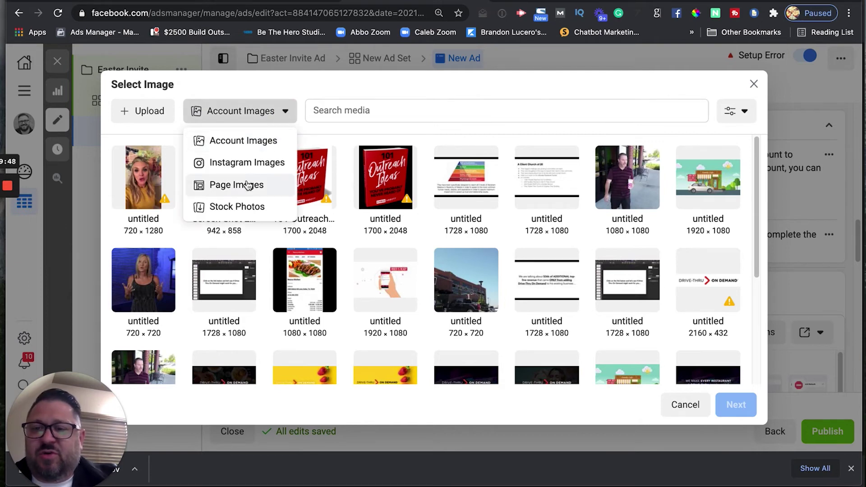
pyautogui.click(223, 204)
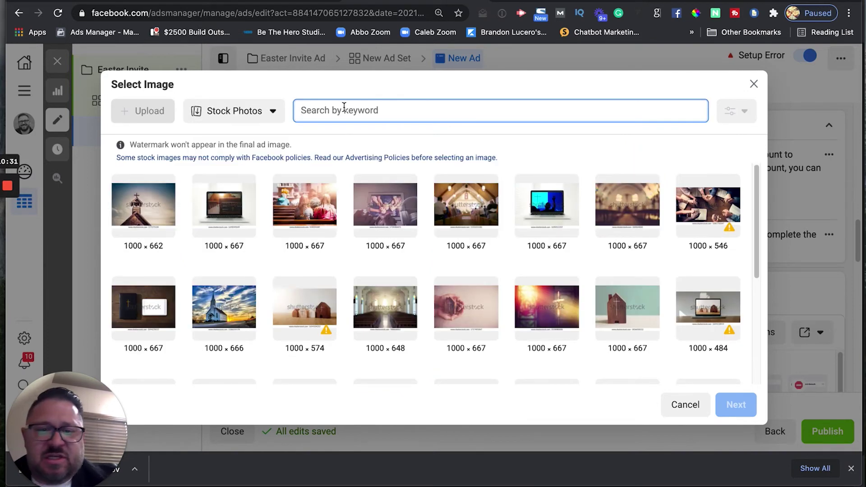
pyautogui.write('easter')
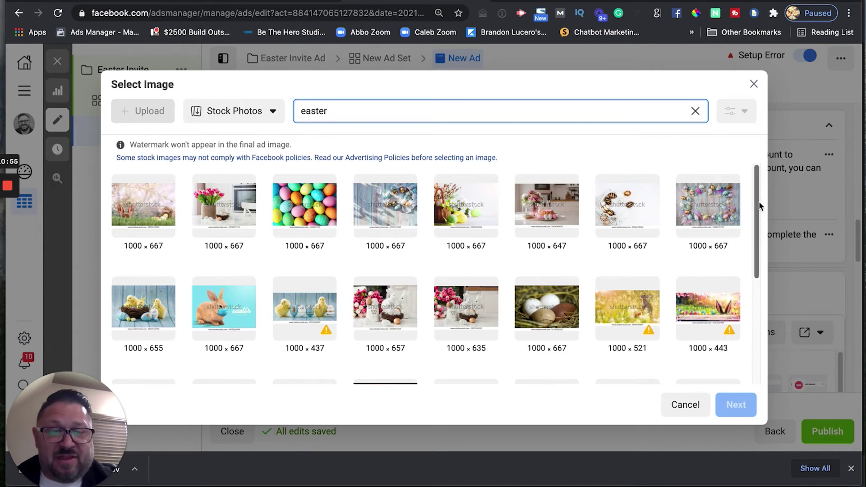
# Step: Choose the 1000 × 506 stock photo of blue and yellow Easter eggs in a nest as the ad image for all placements
pyautogui.moveTo(759, 261); pyautogui.dragTo(759, 299)
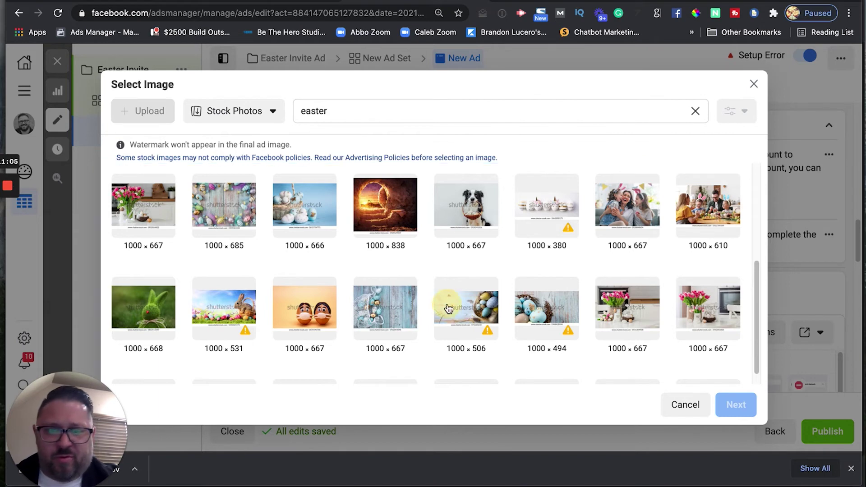
pyautogui.click(448, 308)
pyautogui.click(732, 413)
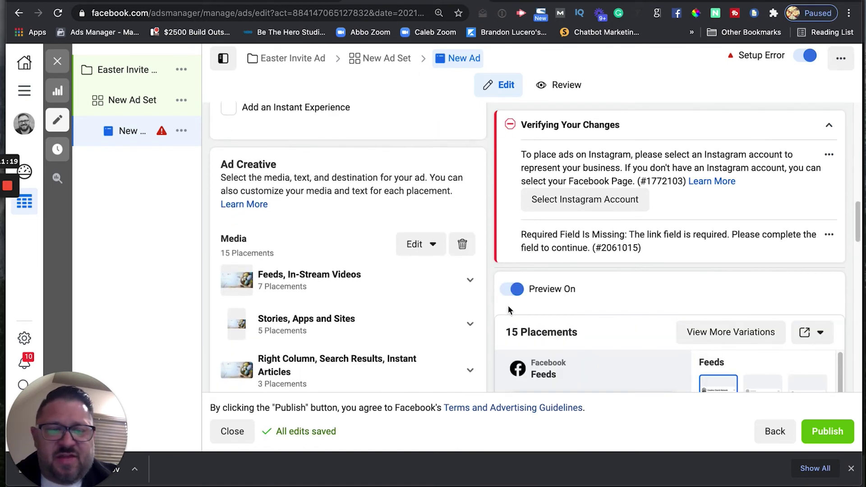
# Step: Paste the prepared Easter invitation copy for parents into the ad's primary text
pyautogui.scroll(-3, 508, 310)
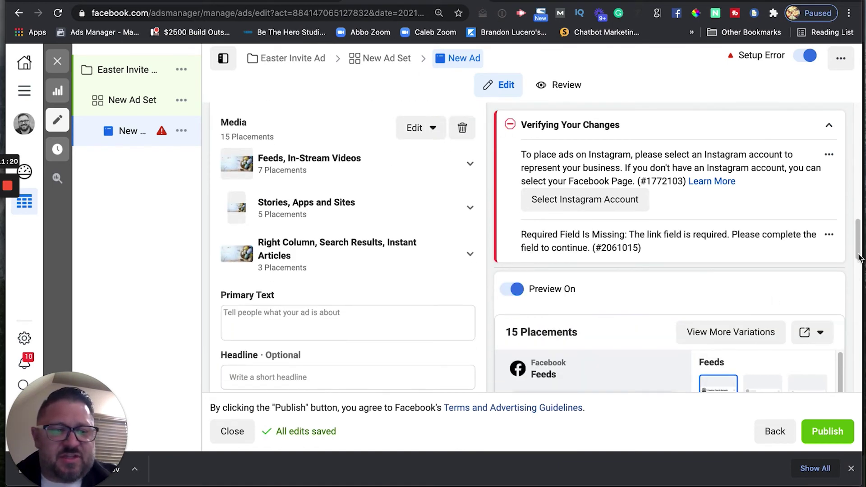
pyautogui.scroll(-10, 857, 325)
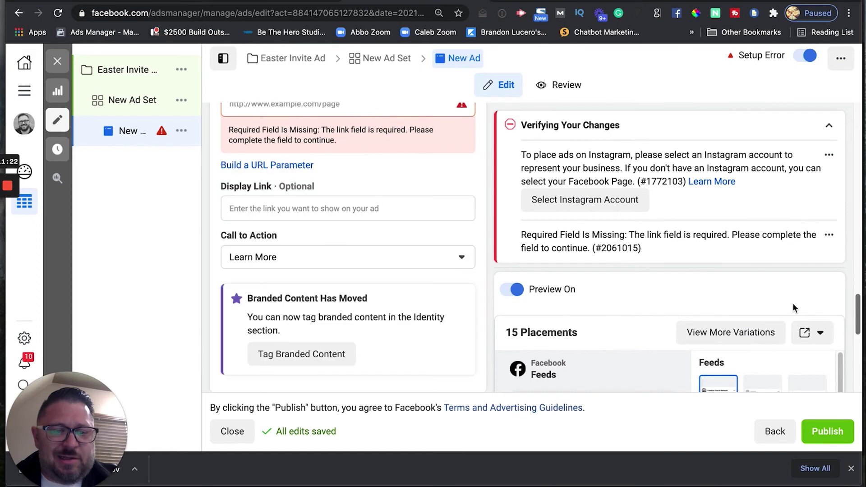
pyautogui.scroll(3, 532, 221)
pyautogui.scroll(5, 532, 221)
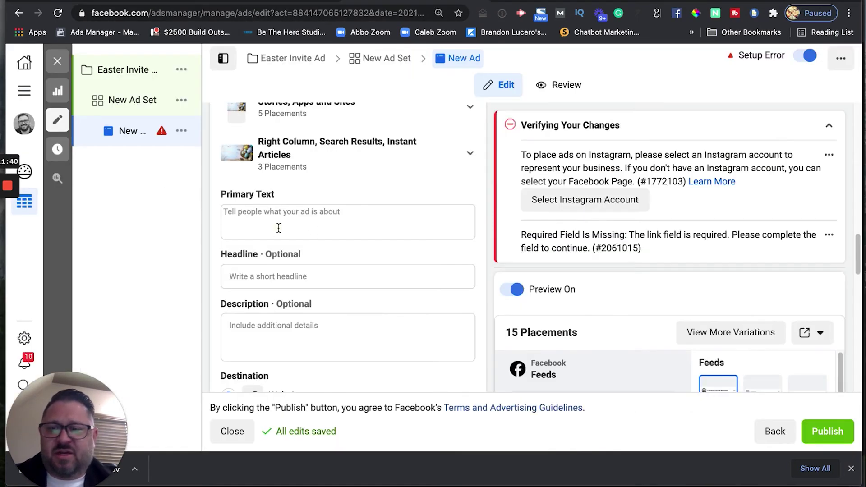
pyautogui.click(279, 228)
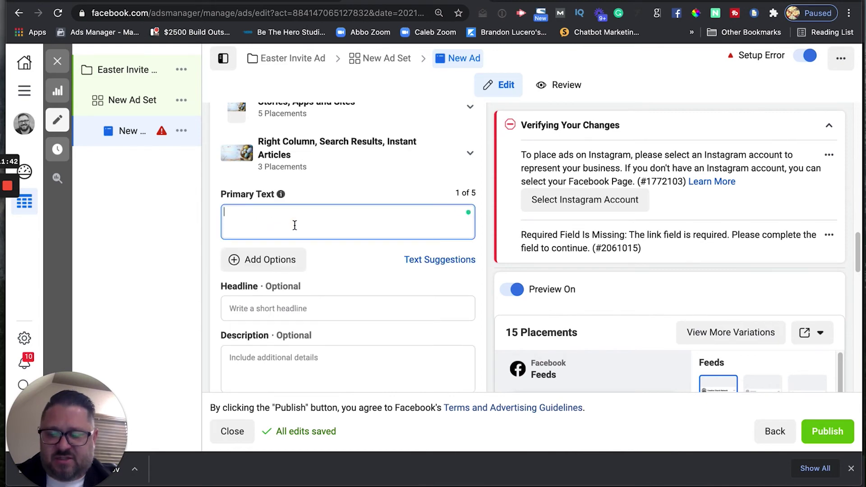
pyautogui.hotkey('ctrl', 'v')
# Step: Set the ad headline to "Easter At Guts Church" and copy the same text into the description
pyautogui.click(345, 330)
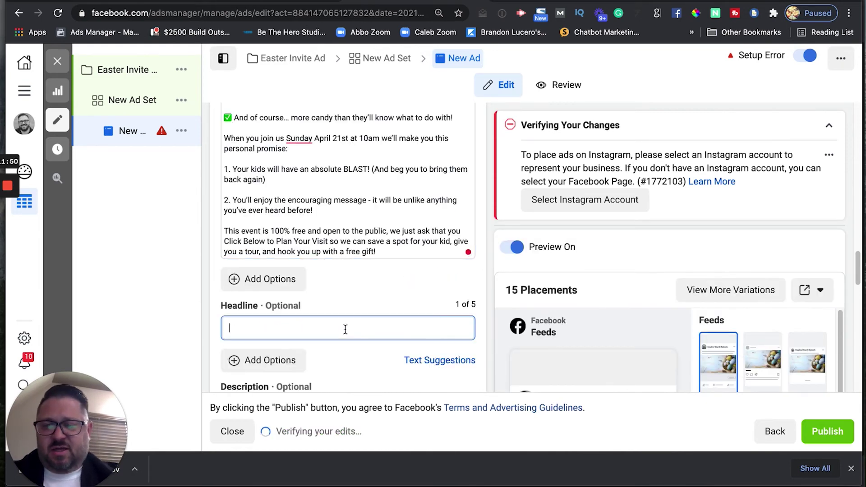
pyautogui.write('Easter At Guts Church')
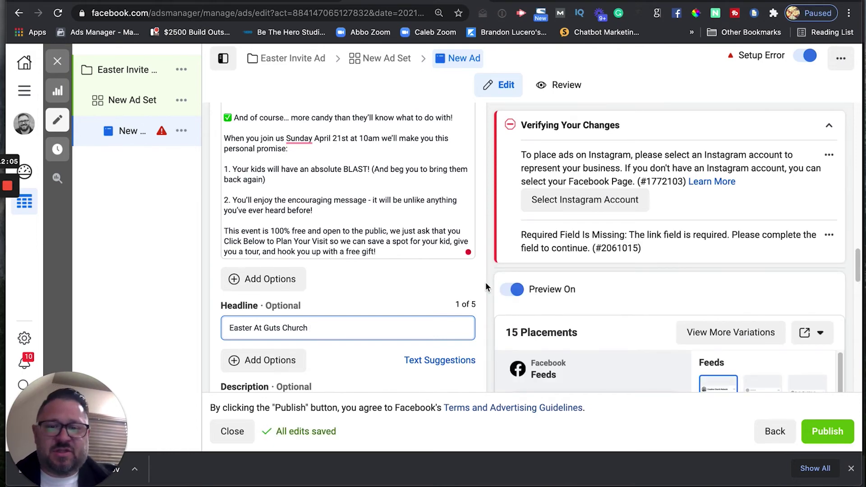
pyautogui.scroll(-2, 485, 282)
pyautogui.scroll(-1, 472, 258)
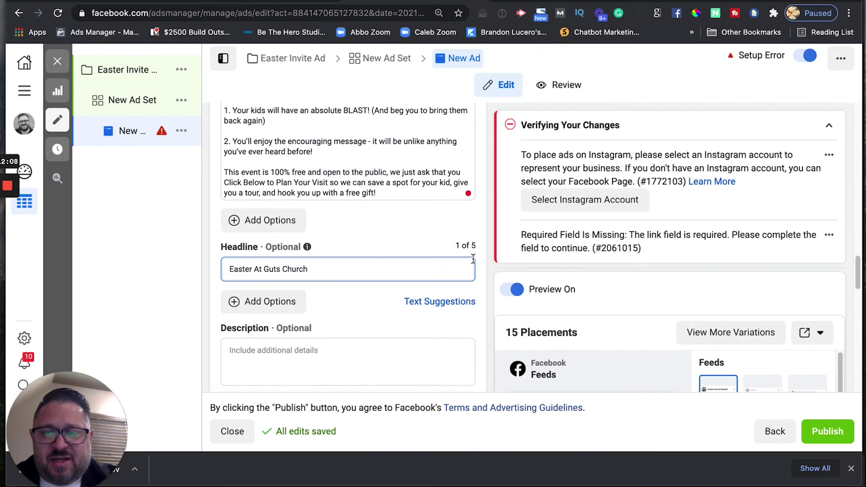
pyautogui.scroll(-3, 473, 258)
pyautogui.click(309, 188)
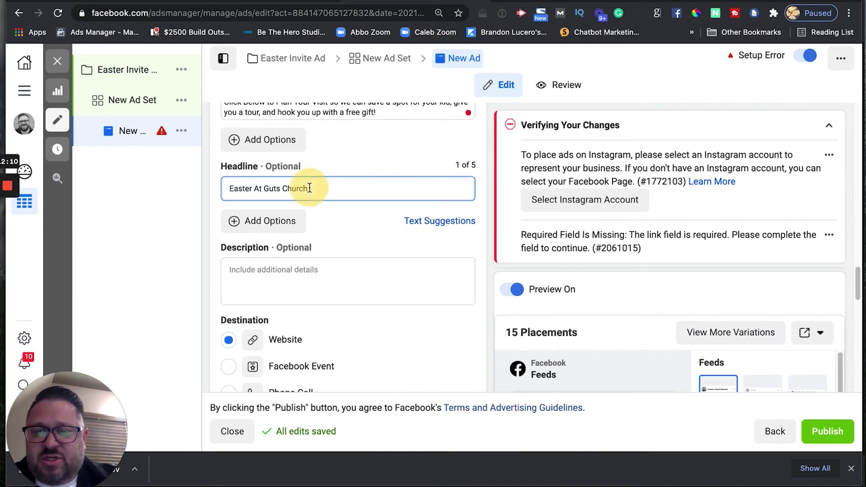
pyautogui.press('super+a')
pyautogui.press('super+c')
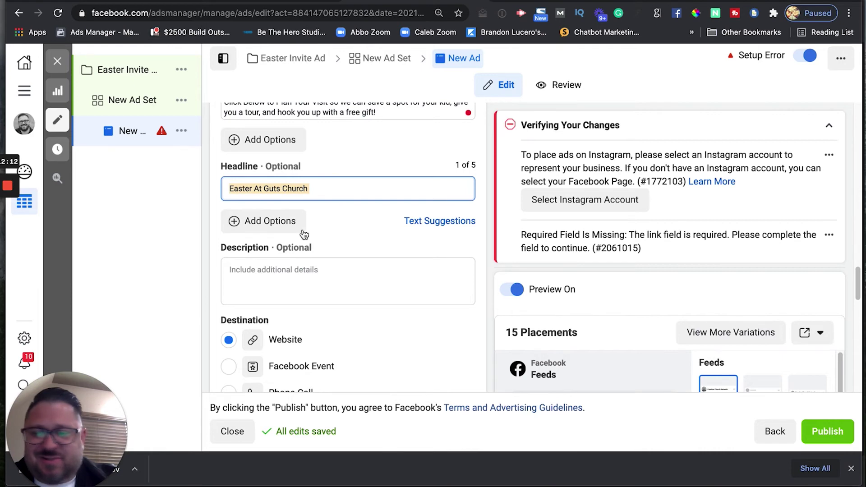
pyautogui.click(304, 279)
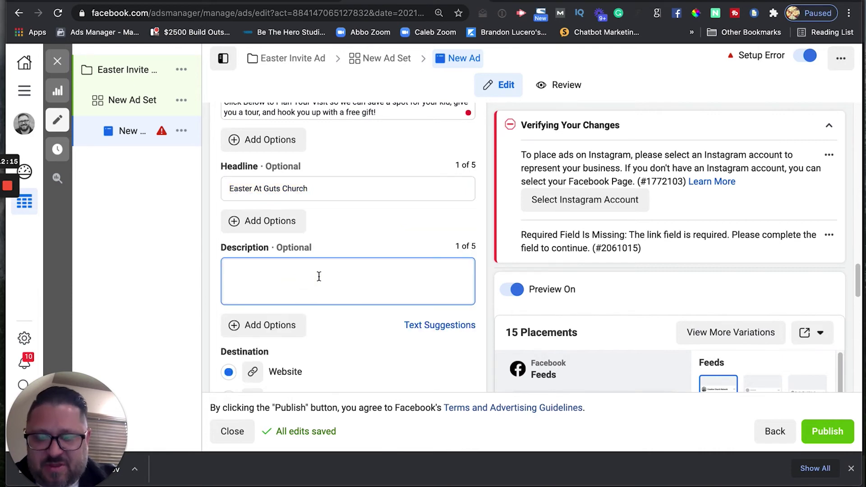
pyautogui.press('super+v')
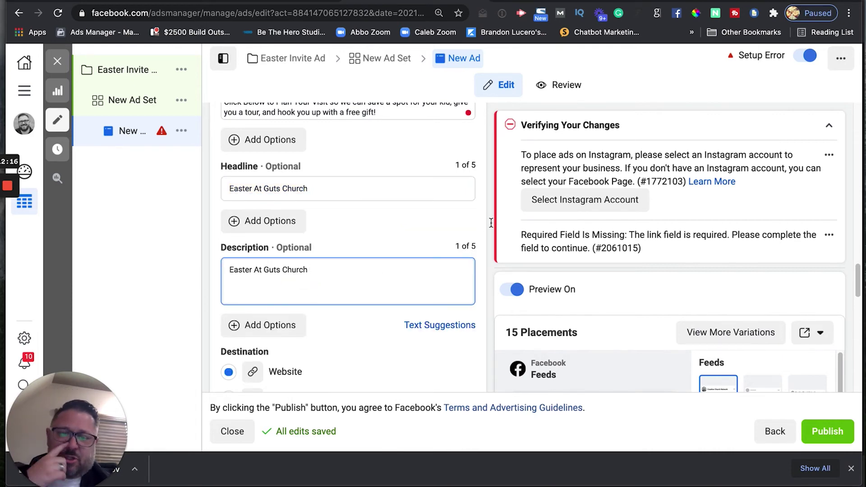
# Step: Keep Website as the ad's destination and set the website URL to gutschurch.com/easter
pyautogui.scroll(-8, 416, 266)
pyautogui.scroll(3, 416, 267)
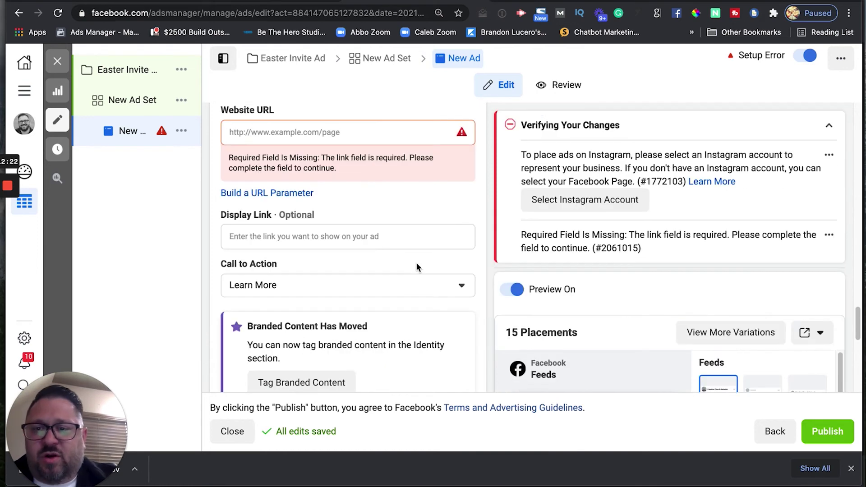
pyautogui.scroll(3, 416, 267)
pyautogui.click(278, 269)
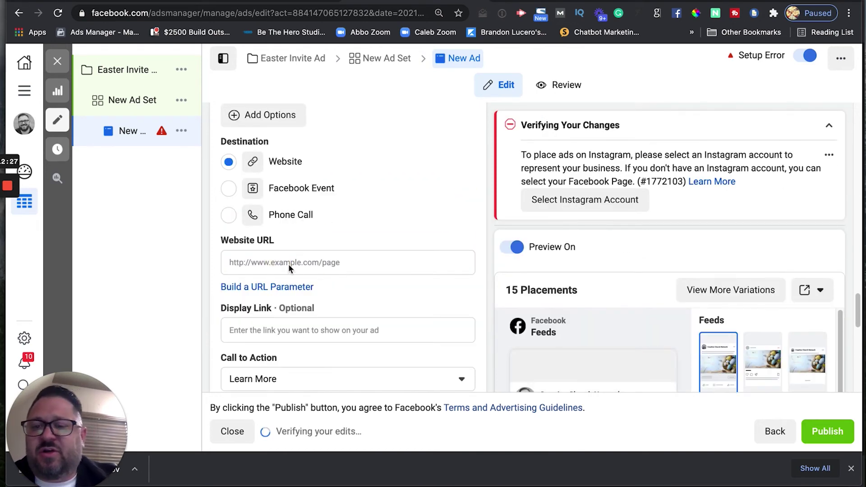
pyautogui.click(287, 262)
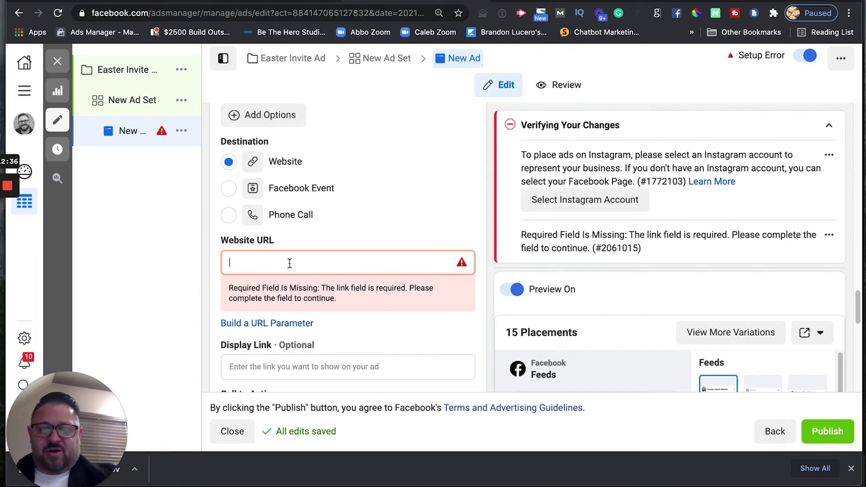
pyautogui.write('gutschurch.com')
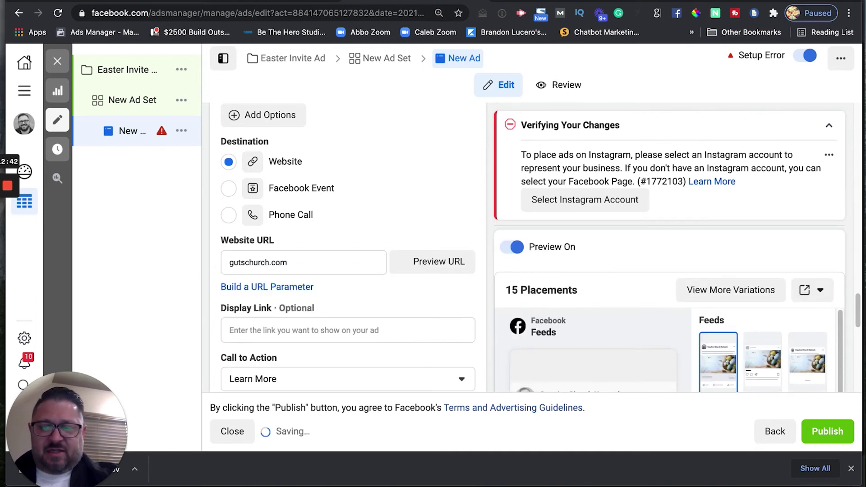
pyautogui.write('/easter')
# Step: Set the ad's display link to gutschurch.com
pyautogui.scroll(-1, 267, 290)
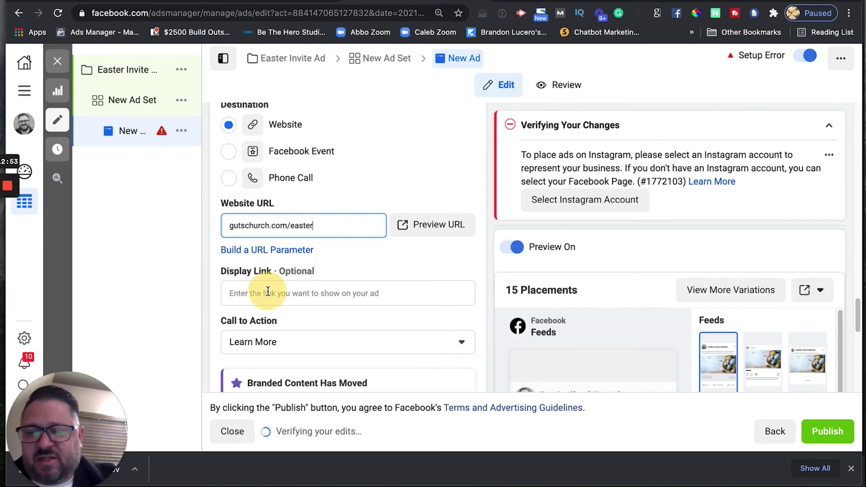
pyautogui.click(286, 293)
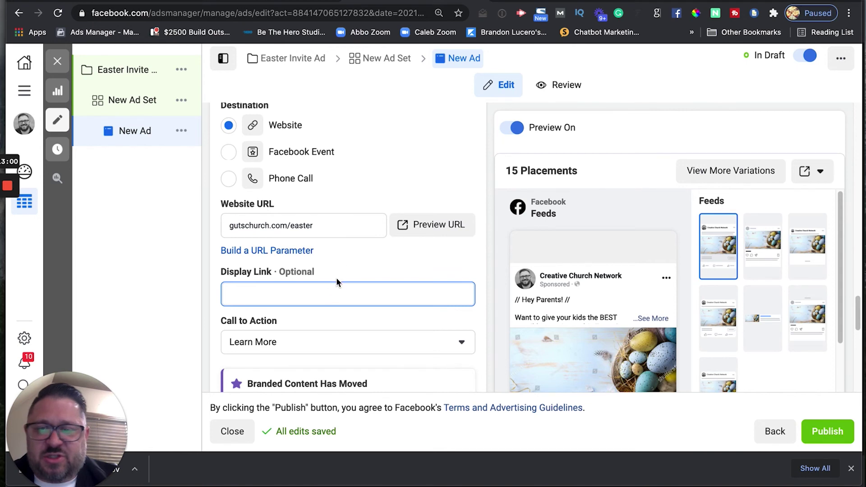
pyautogui.write('gu')
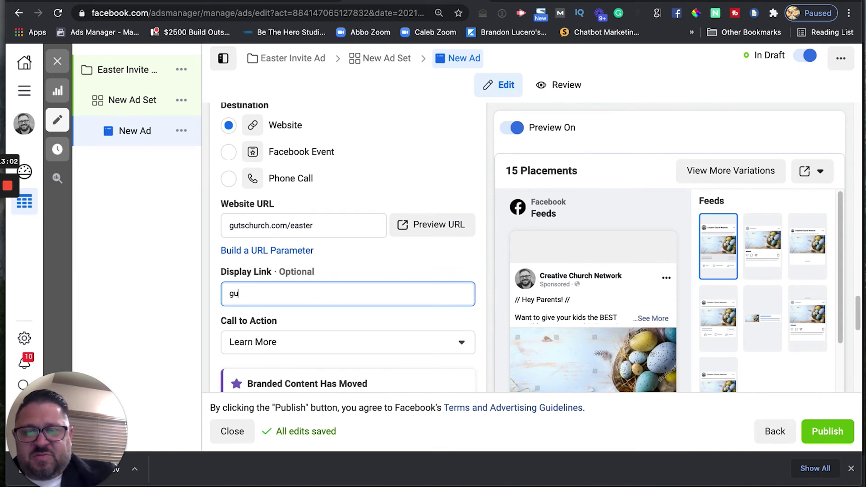
pyautogui.write('tschurch.com')
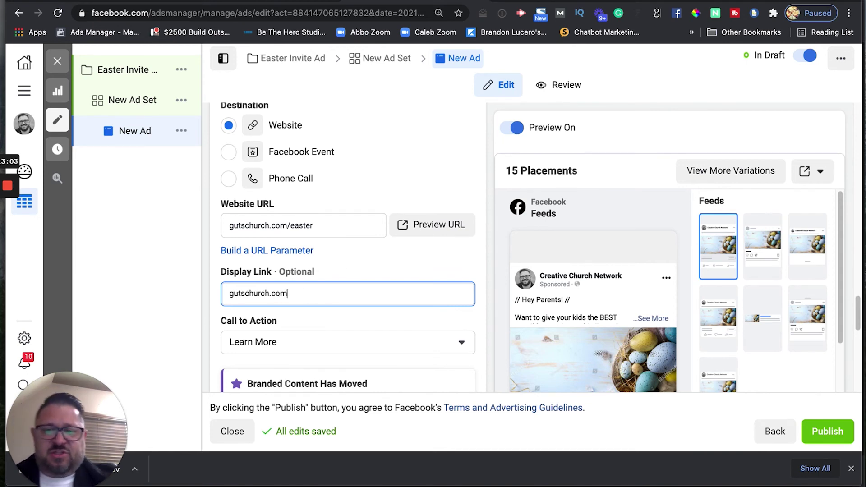
pyautogui.click(480, 260)
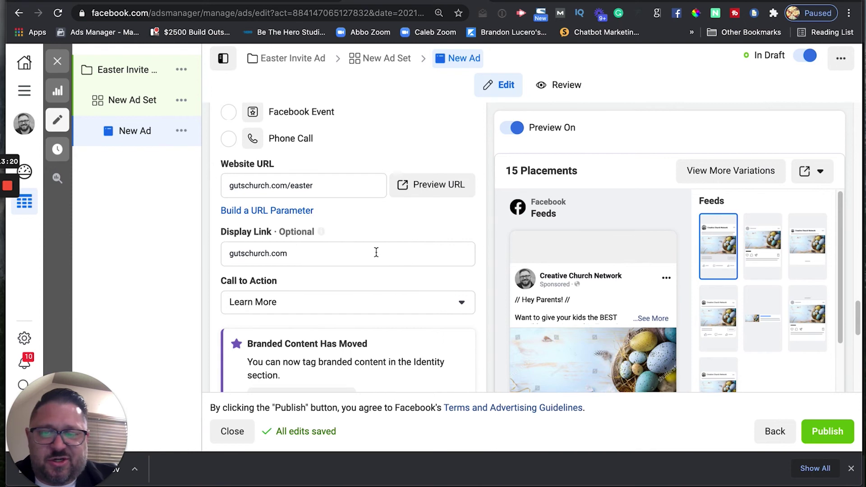
# Step: Review the call to action, languages and tracking sections, and check the Facebook feed preview with its full primary text expanded
pyautogui.scroll(-2, 464, 223)
pyautogui.scroll(-1, 464, 223)
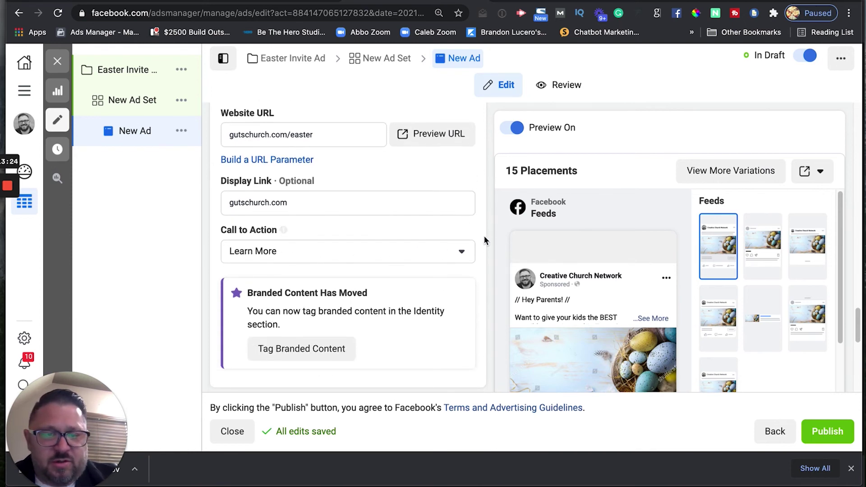
pyautogui.scroll(-3, 485, 237)
pyautogui.scroll(-5, 597, 245)
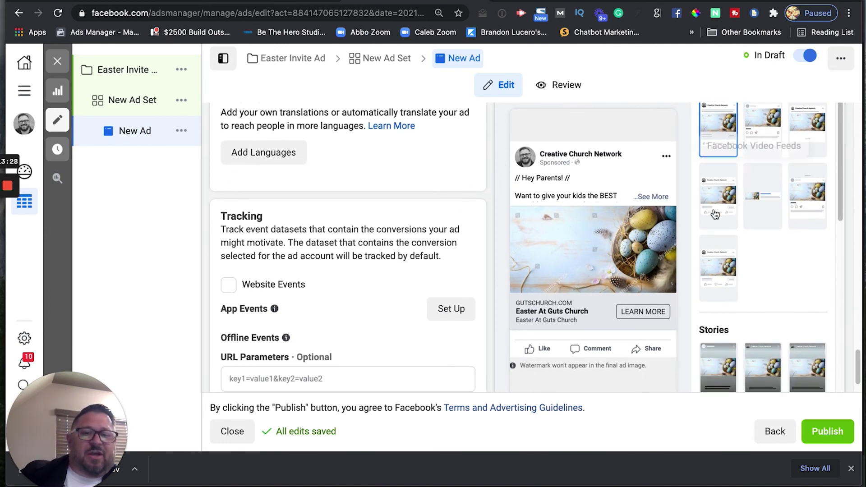
pyautogui.scroll(1, 714, 212)
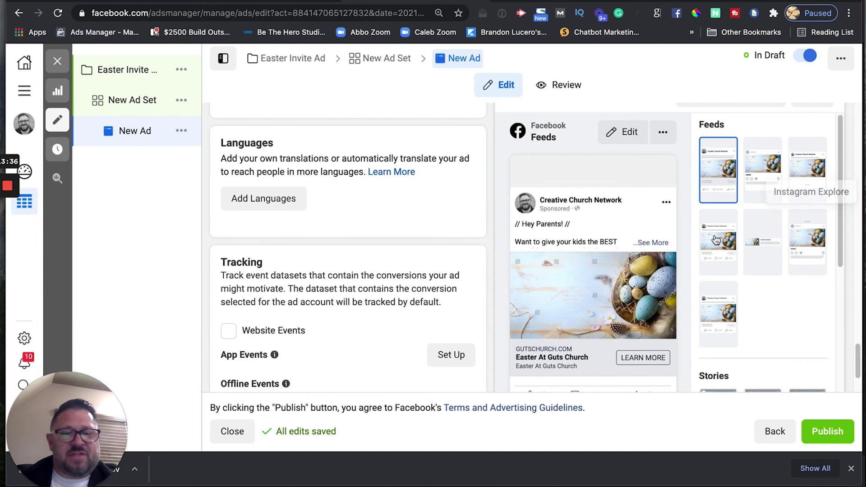
pyautogui.scroll(-2, 625, 216)
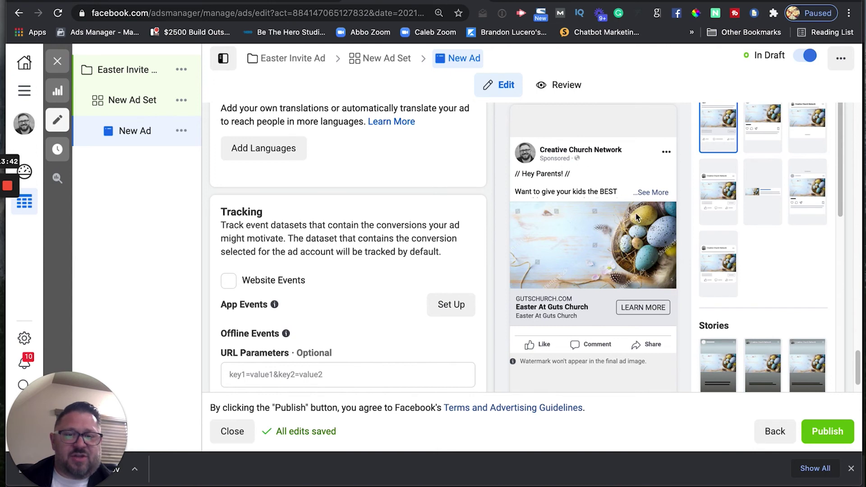
pyautogui.click(652, 193)
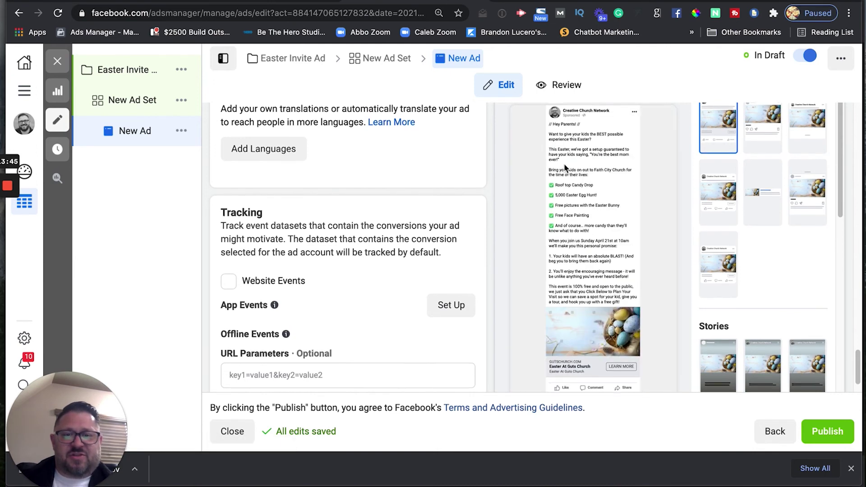
pyautogui.scroll(2, 563, 163)
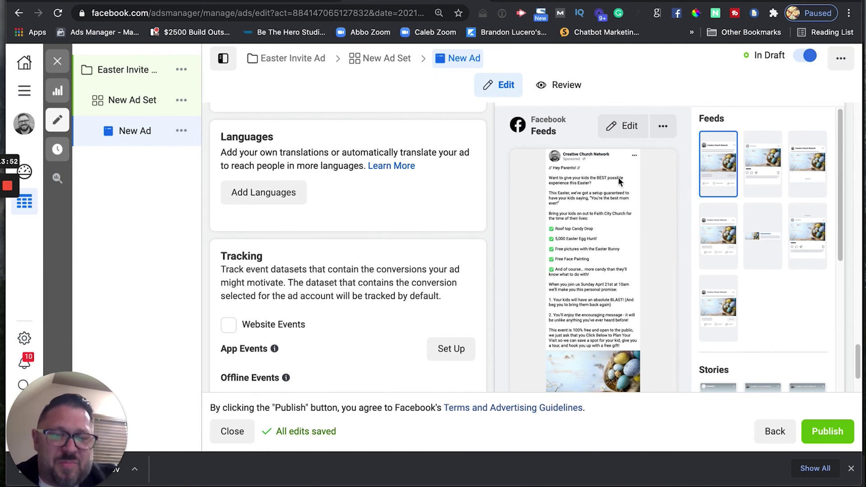
pyautogui.scroll(-1, 605, 191)
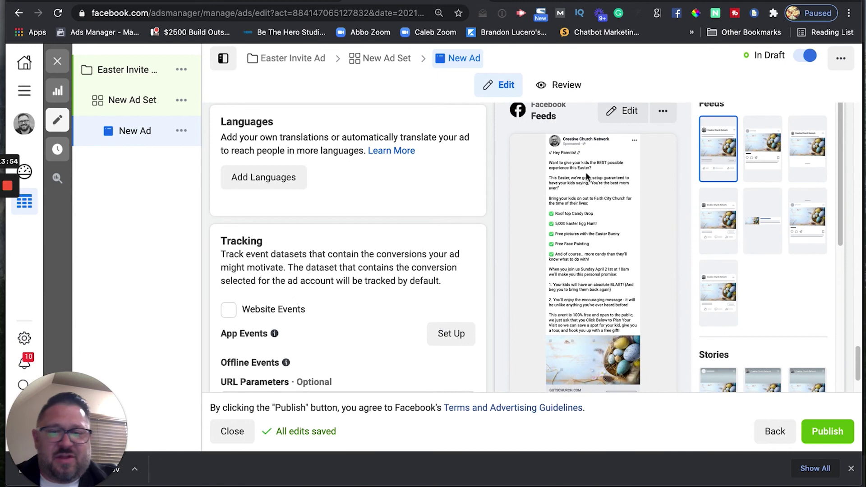
pyautogui.scroll(-5, 591, 302)
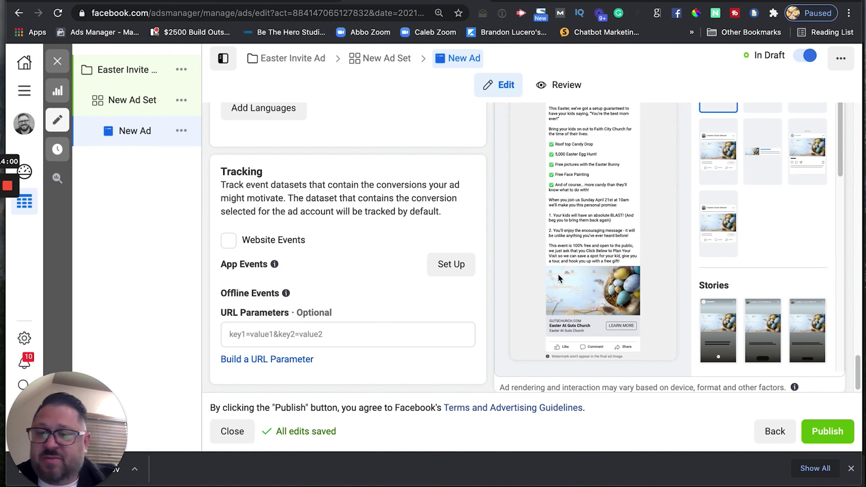
pyautogui.scroll(-1, 525, 274)
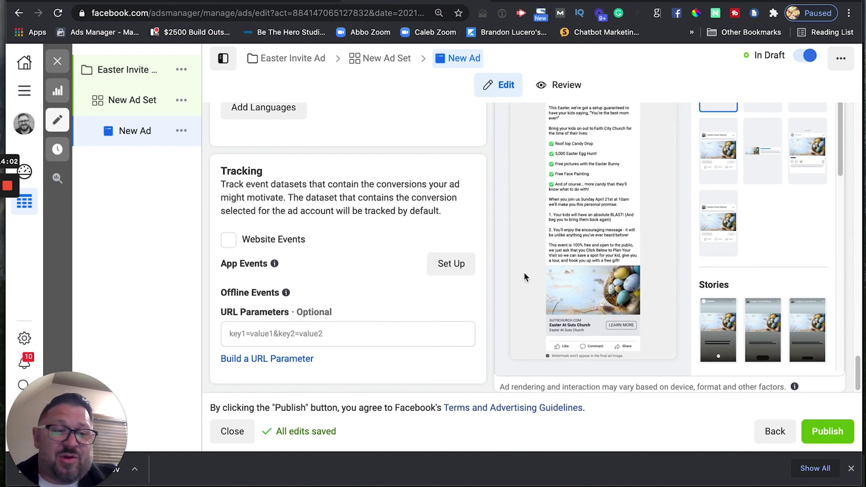